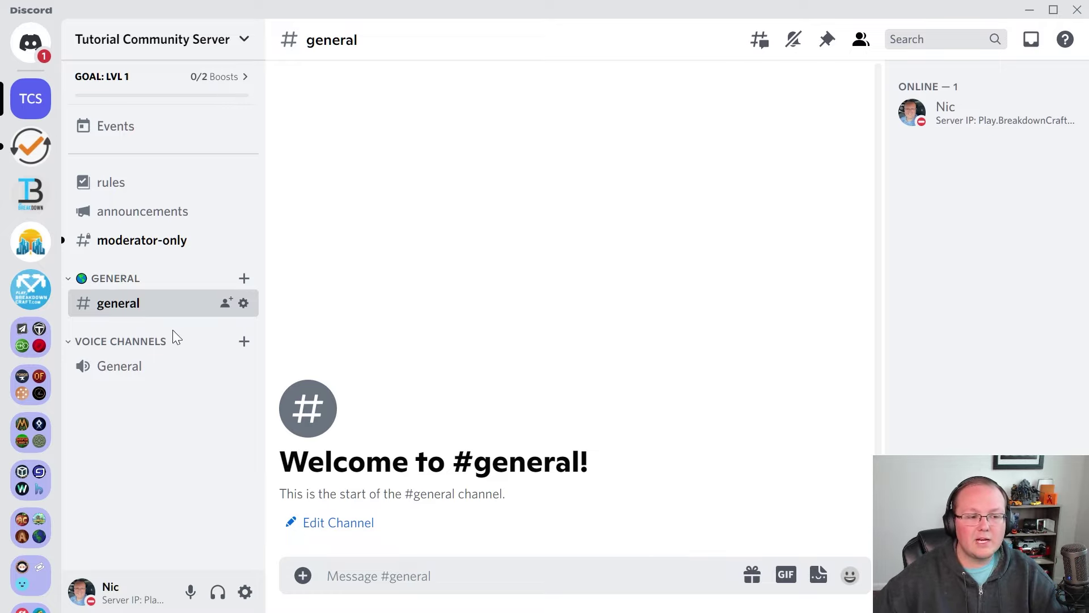
# - Create a private VIP category that only the VIP role can see
pyautogui.rightClick(138, 325)
pyautogui.click(187, 409)
pyautogui.write('VIP')
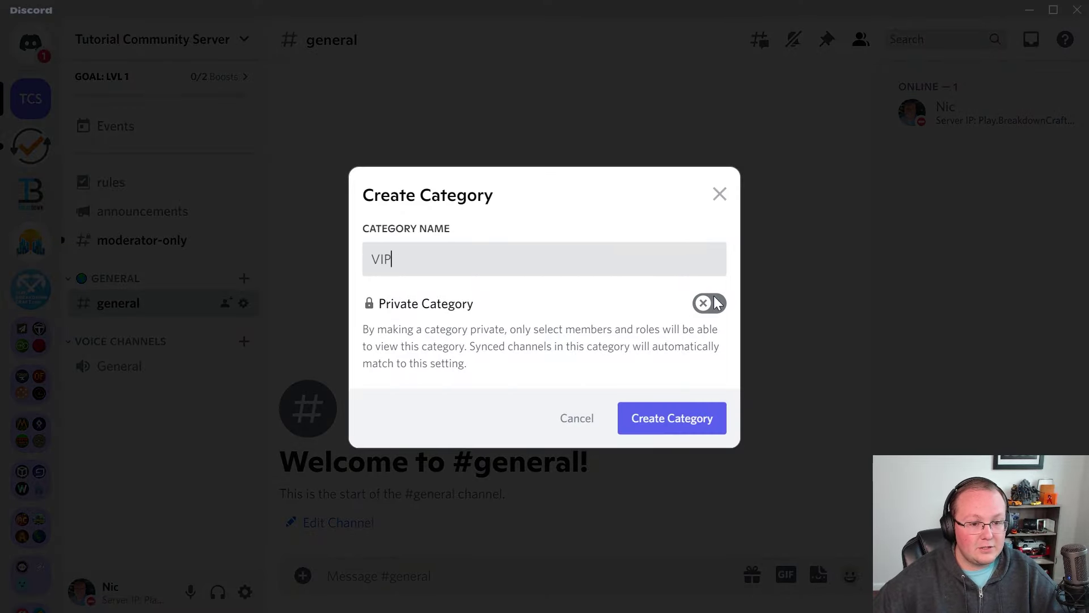
pyautogui.click(706, 305)
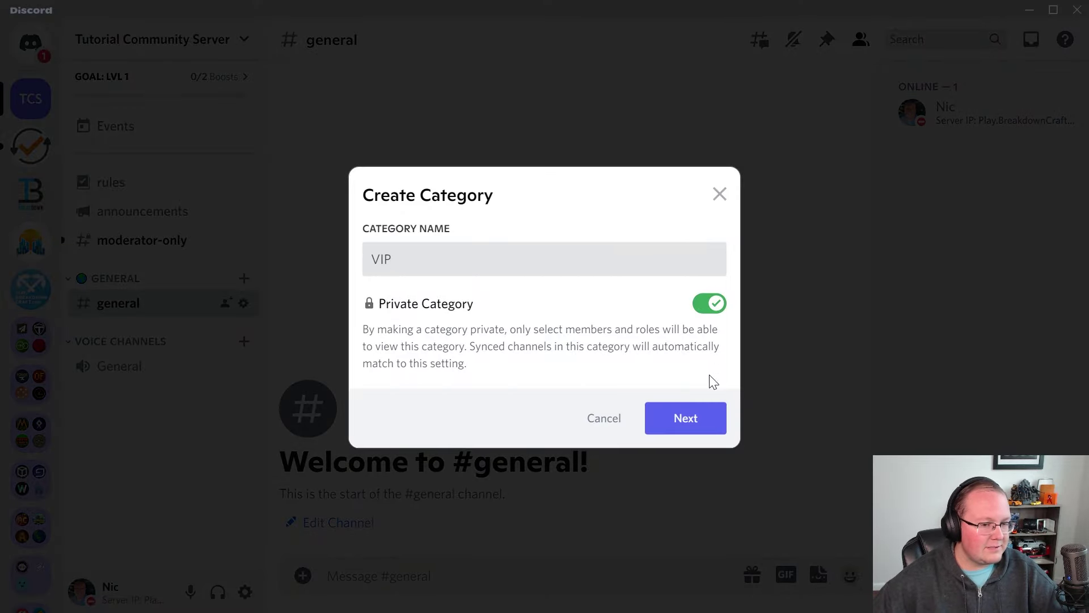
pyautogui.click(702, 430)
pyautogui.click(522, 289)
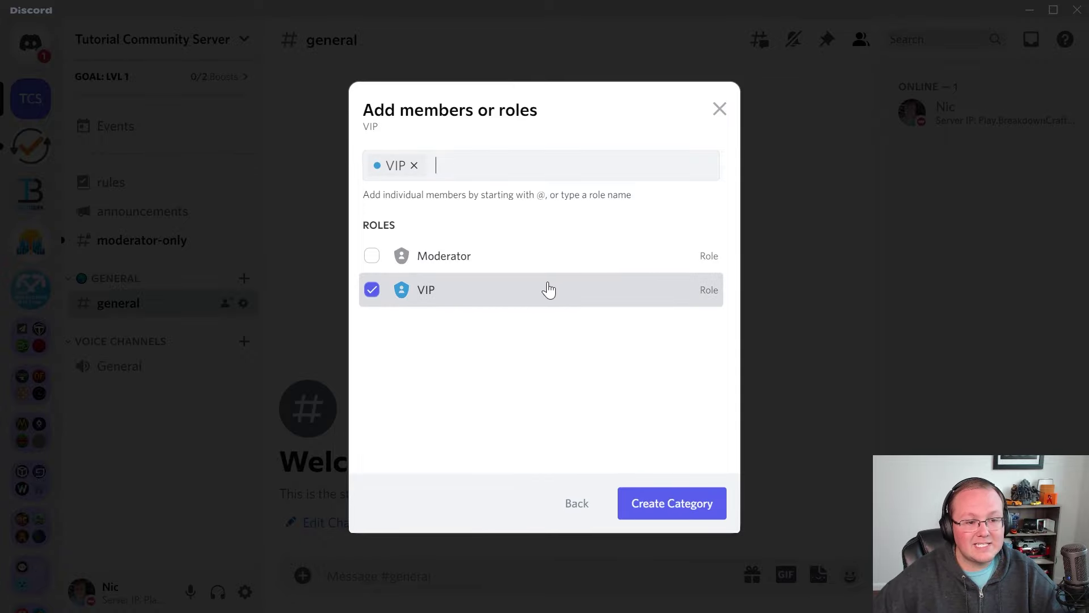
pyautogui.click(652, 503)
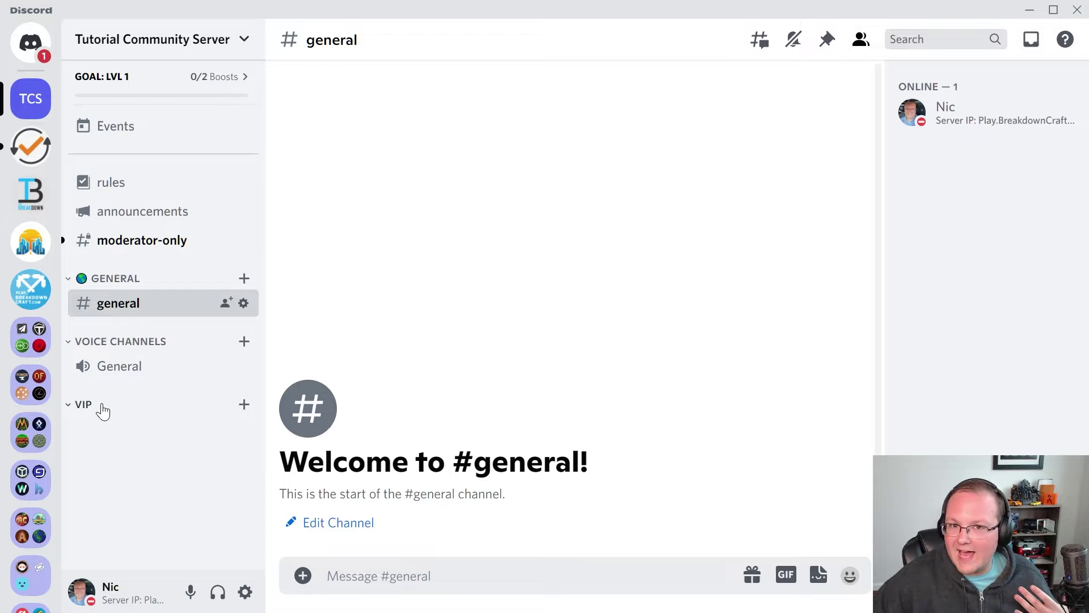
# - Add a vips-only text channel and a 'vip voice' voice channel inside the VIP category
pyautogui.click(243, 404)
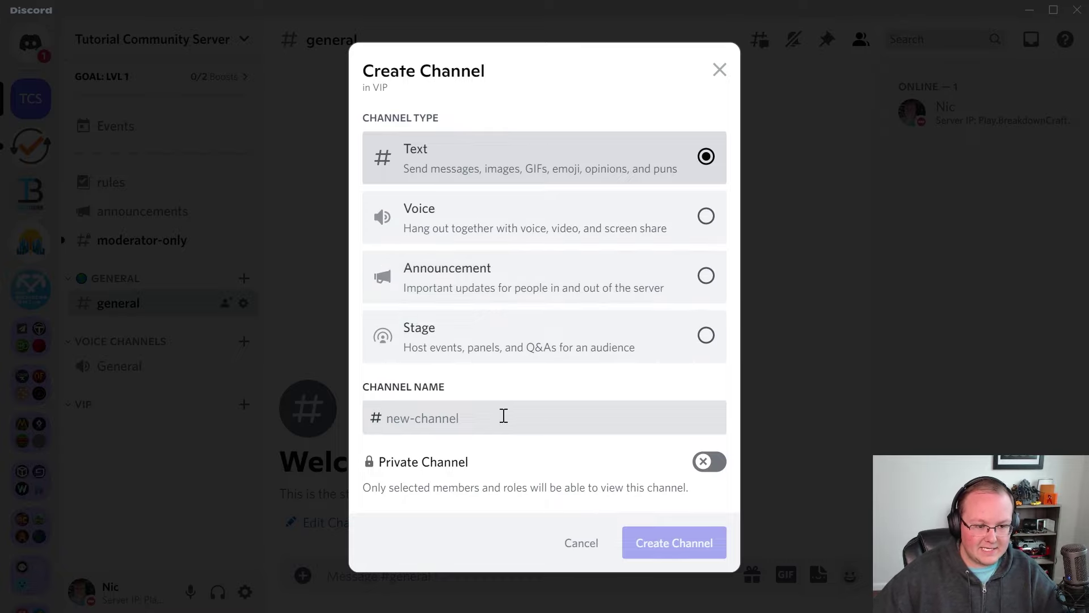
pyautogui.write('vips-only')
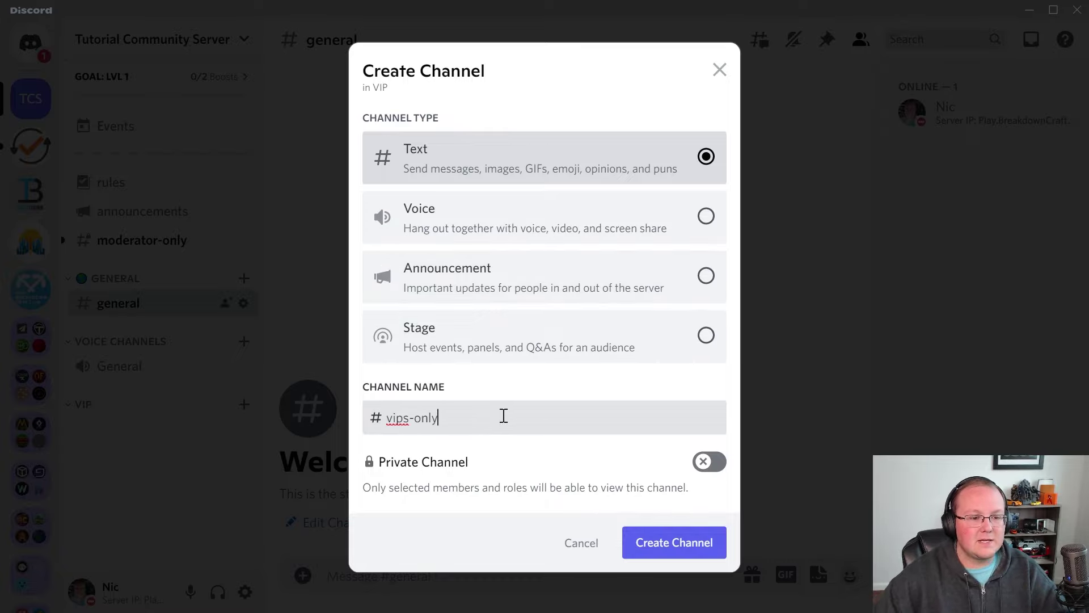
pyautogui.click(654, 549)
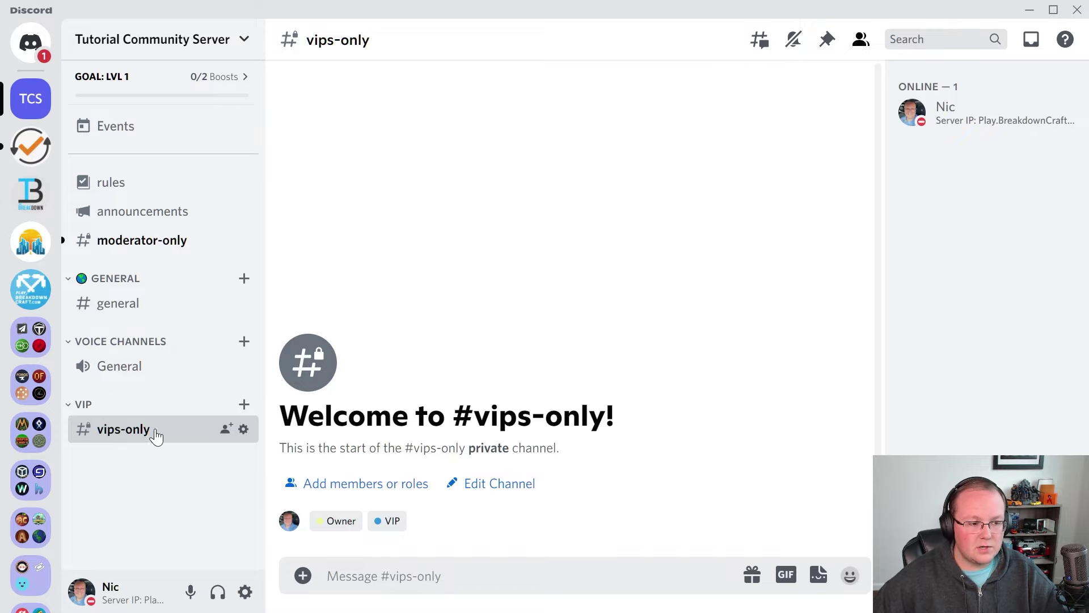
pyautogui.click(244, 404)
pyautogui.click(479, 220)
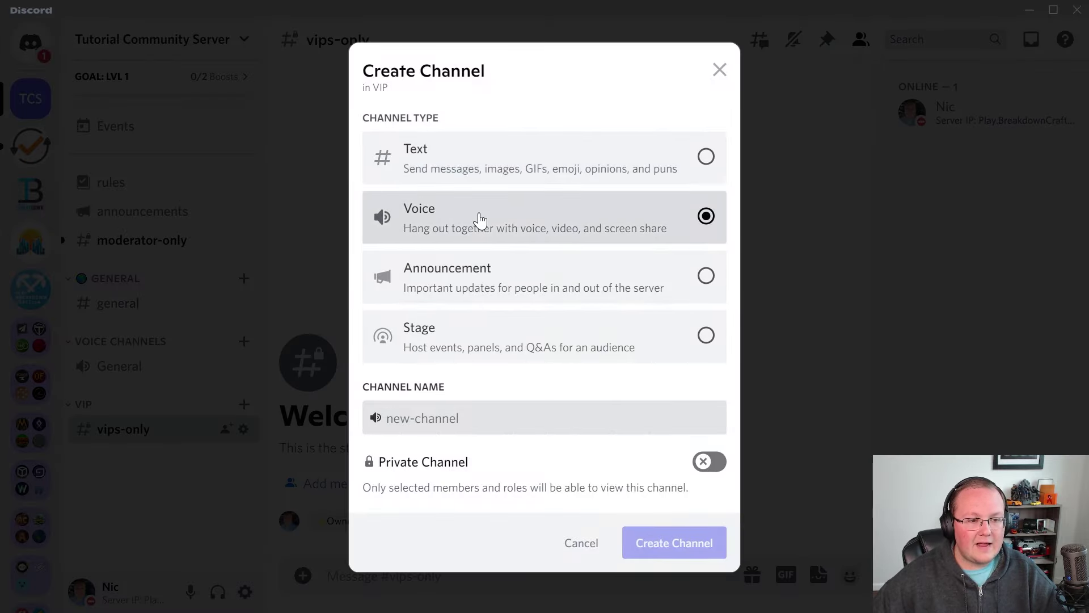
pyautogui.write('vip')
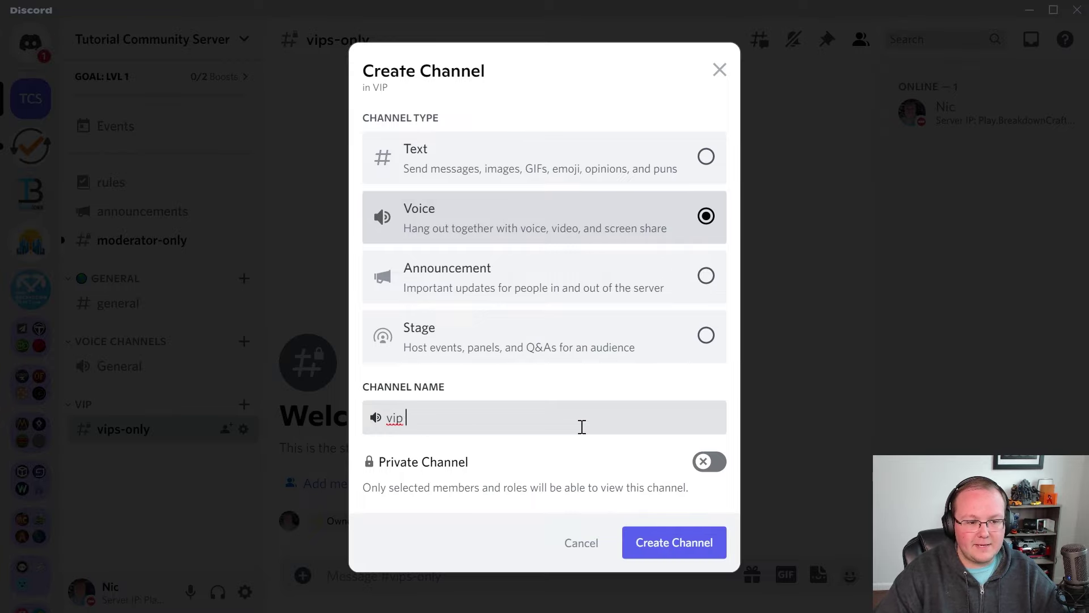
pyautogui.write(' voice')
pyautogui.click(696, 548)
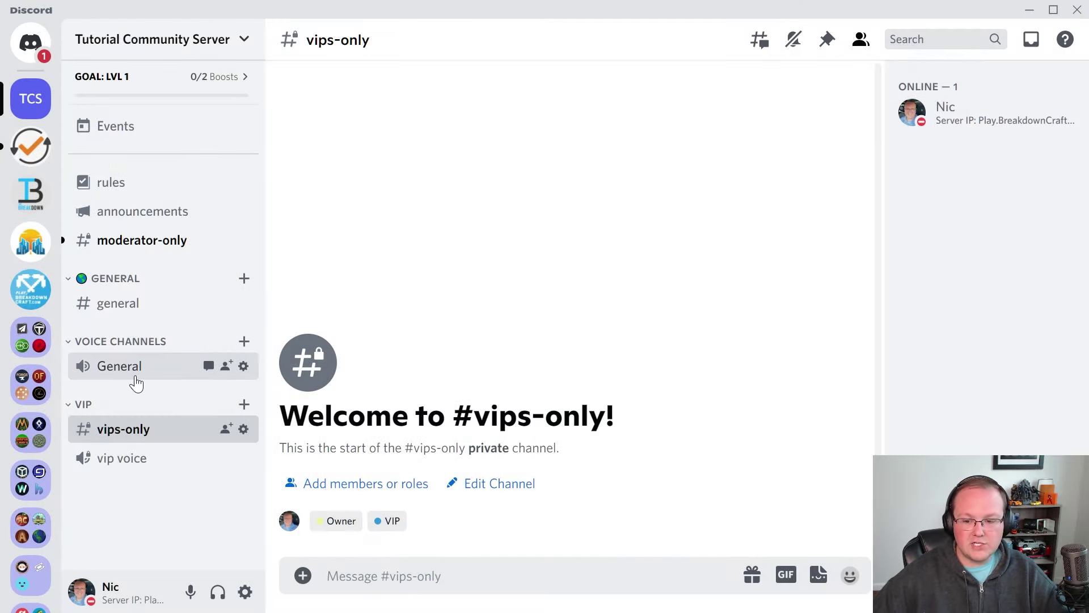
# - Move the General voice channel under general and delete the Voice Channels category
pyautogui.moveTo(136, 383); pyautogui.dragTo(151, 343)
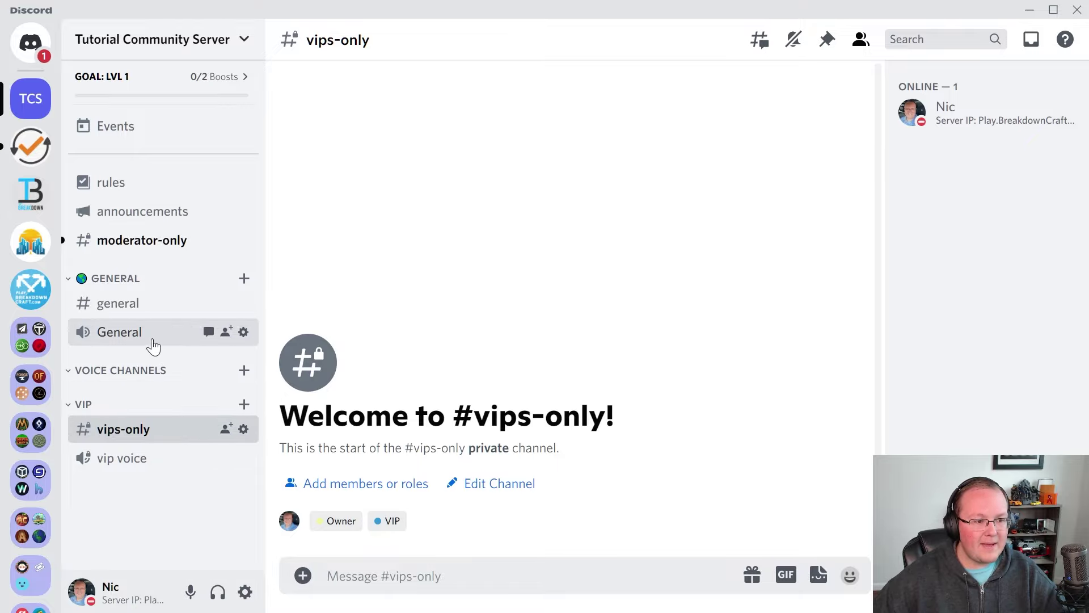
pyautogui.rightClick(125, 375)
pyautogui.click(204, 550)
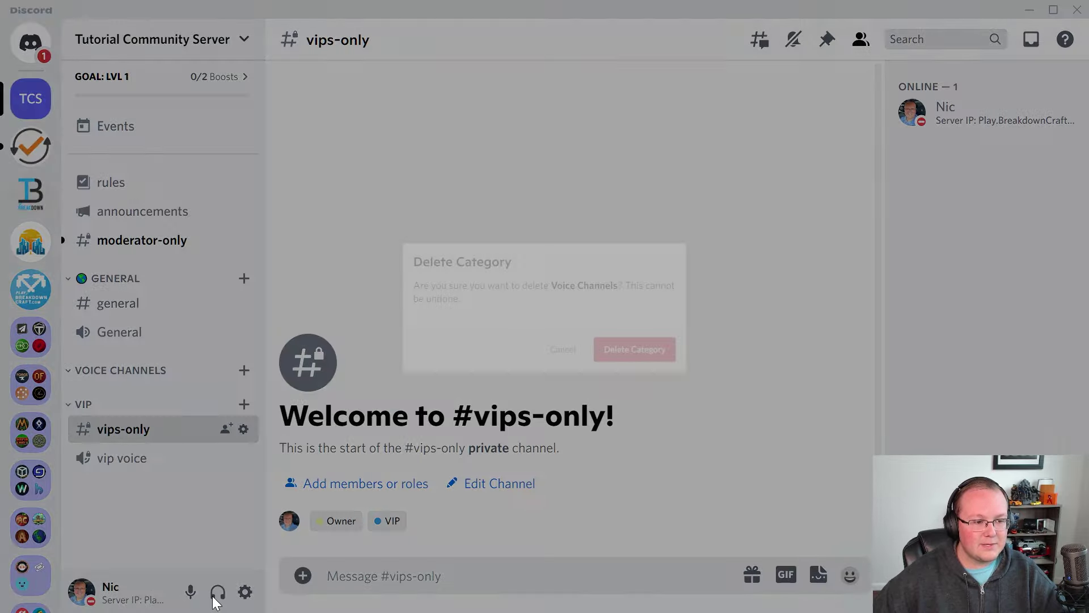
pyautogui.click(660, 371)
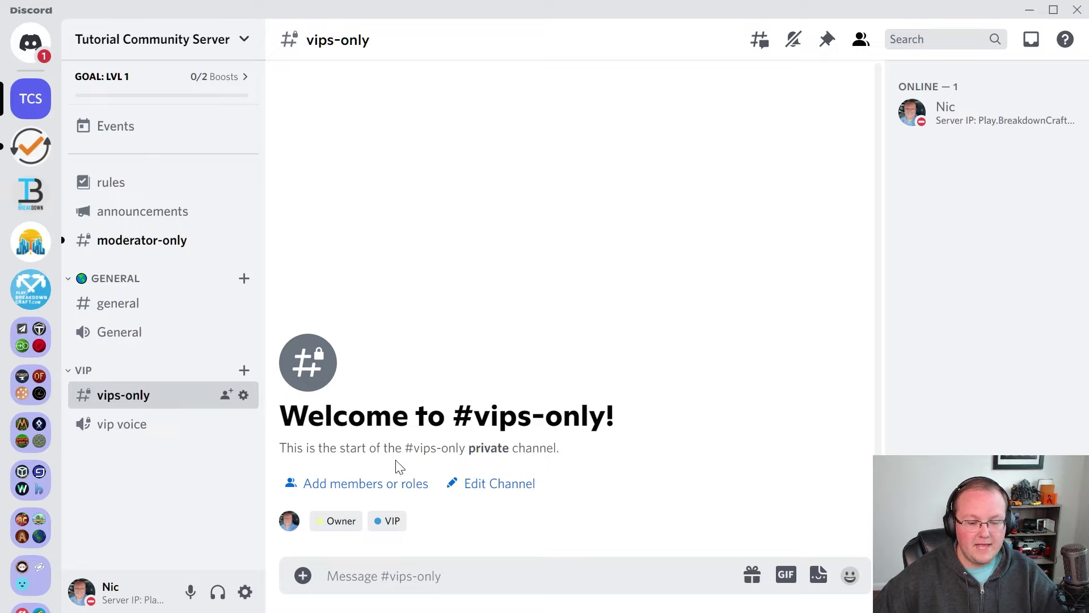
# - Create a private Staff category accessible to the Moderator role
pyautogui.rightClick(136, 492)
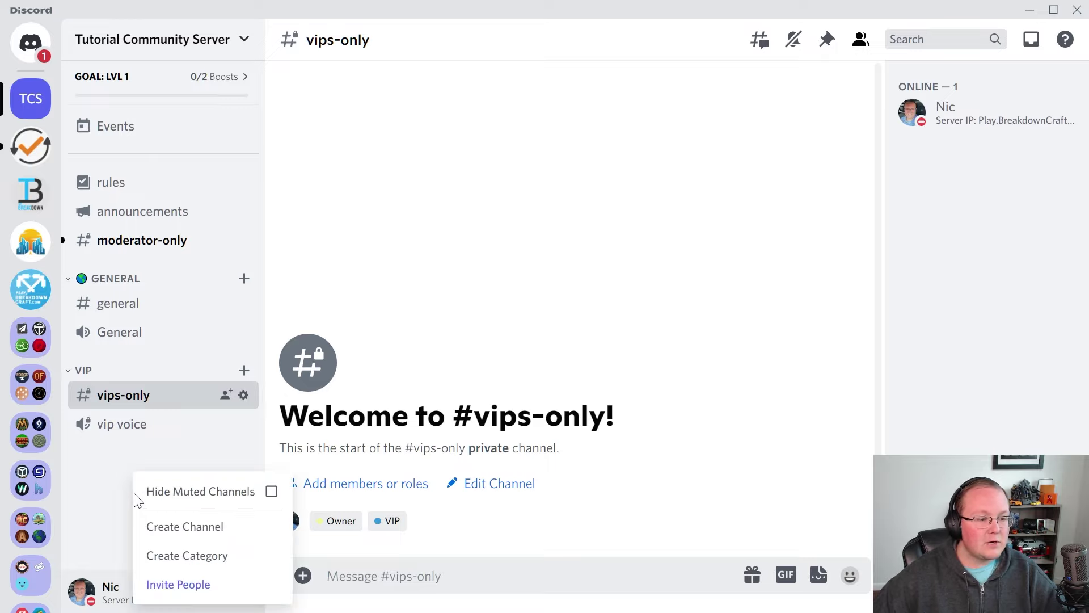
pyautogui.click(187, 556)
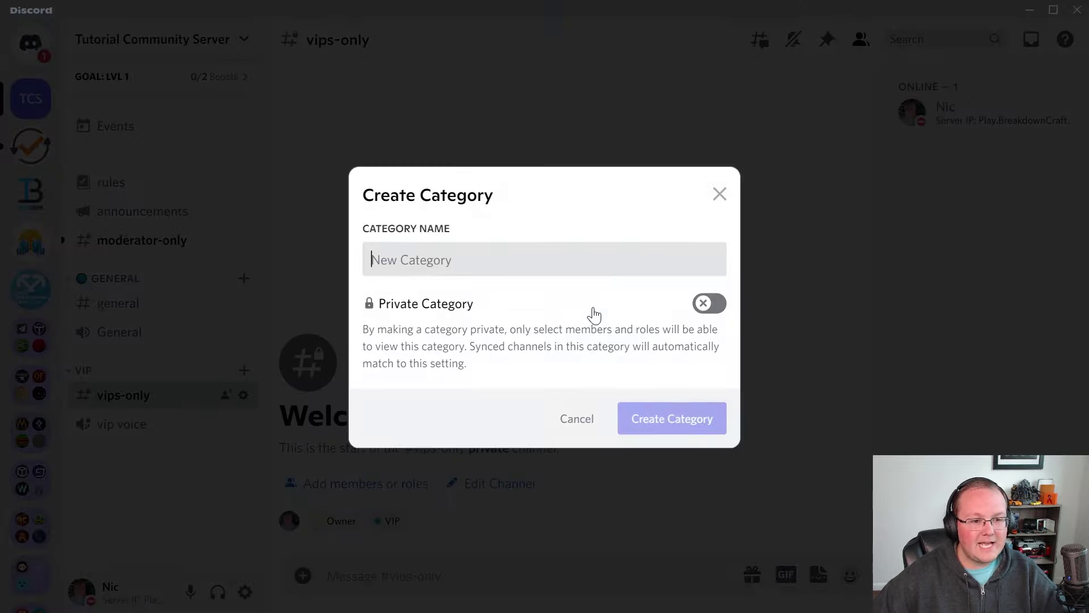
pyautogui.click(706, 302)
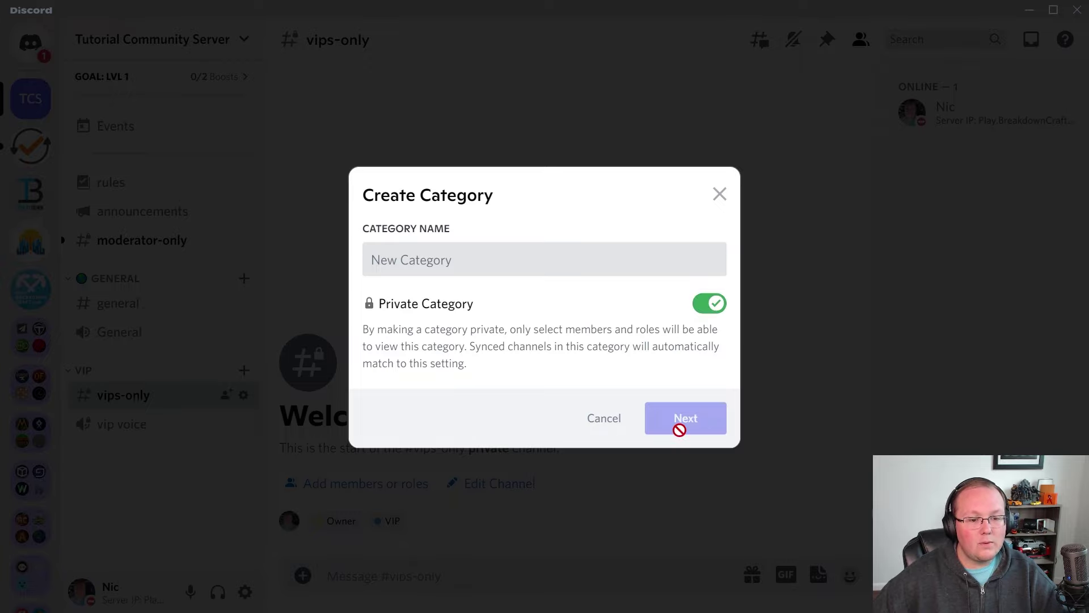
pyautogui.write('Staff')
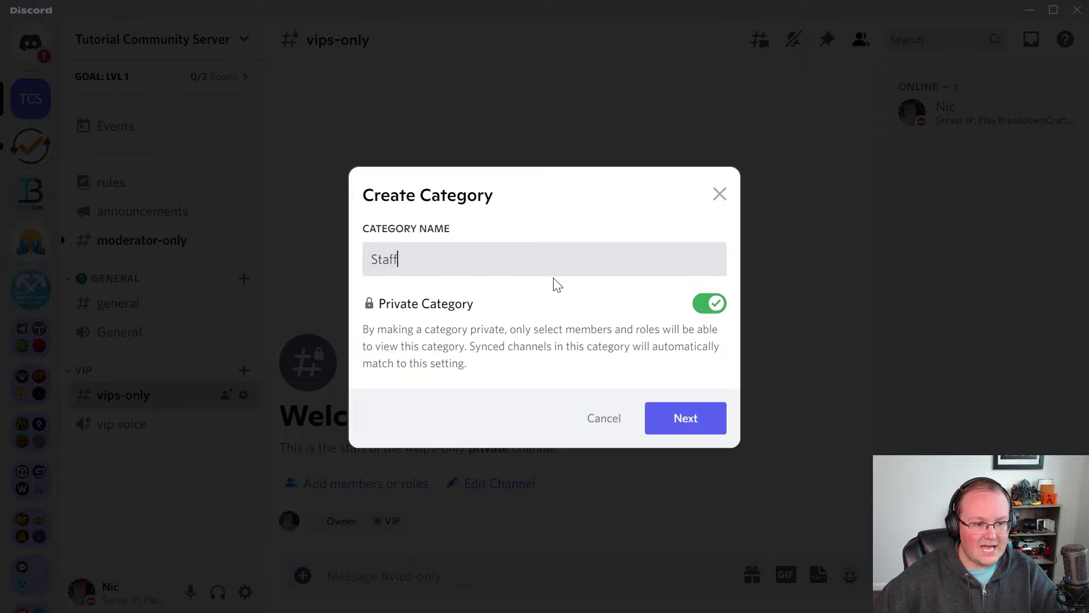
pyautogui.click(672, 434)
pyautogui.click(490, 262)
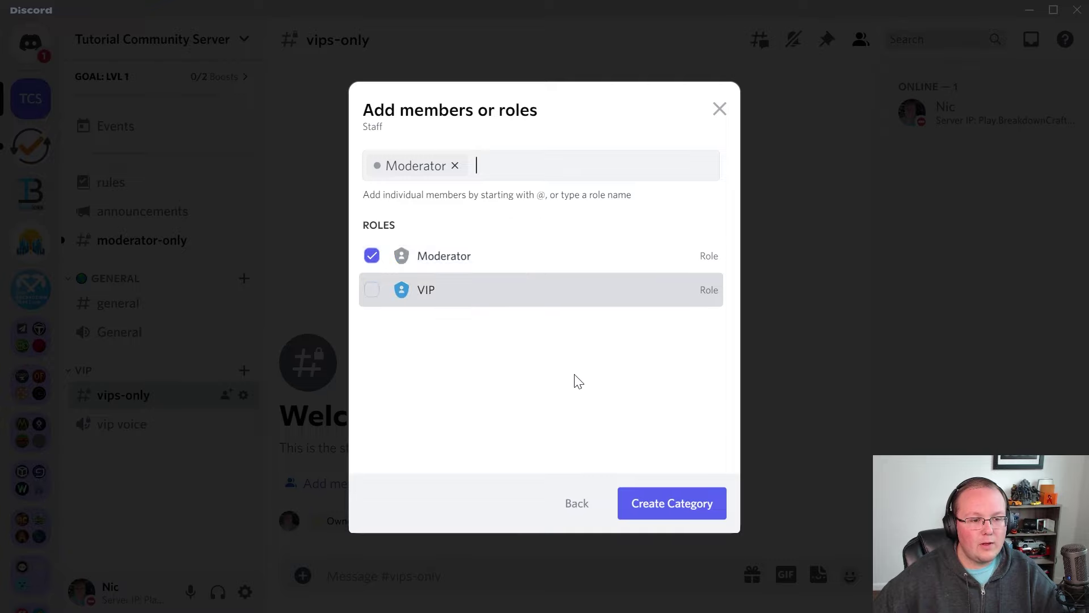
pyautogui.click(654, 506)
# - Move #moderator-only into the Staff category and sync its permissions
pyautogui.rightClick(136, 278)
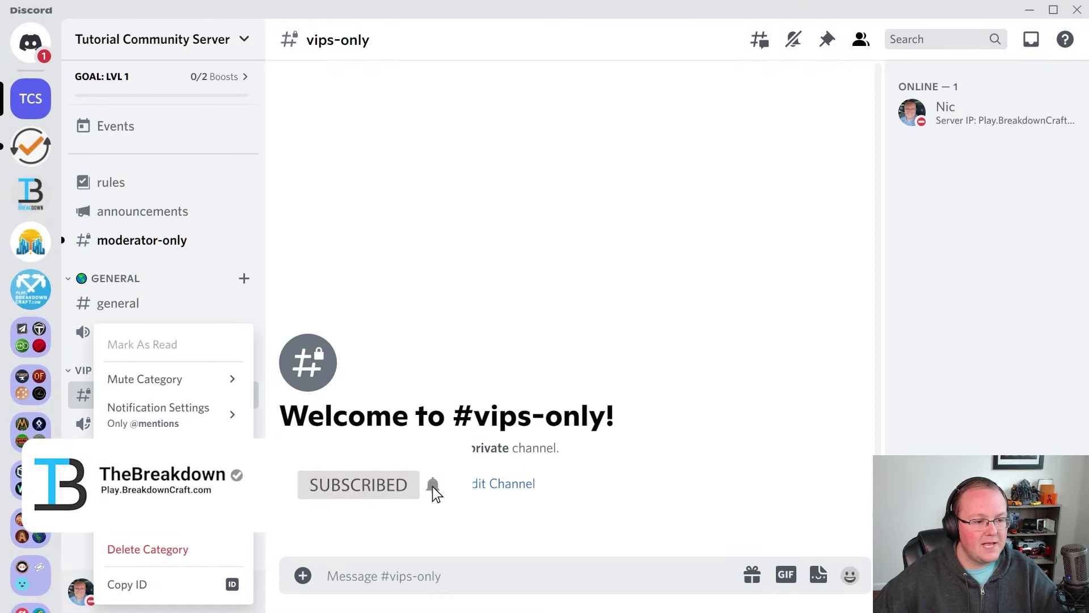
pyautogui.press('Escape')
pyautogui.moveTo(142, 240); pyautogui.dragTo(102, 462)
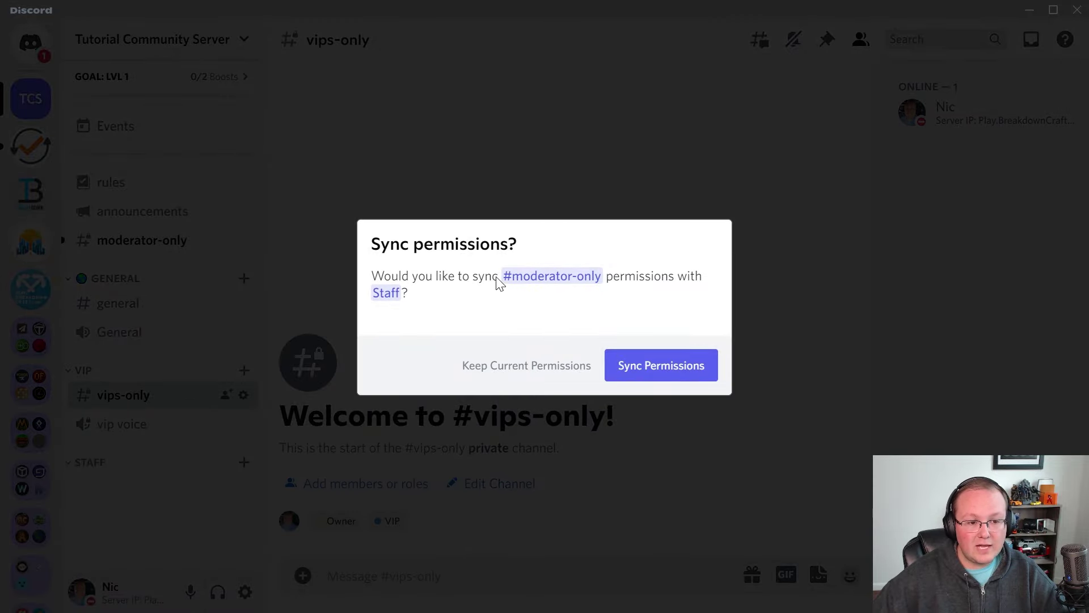
pyautogui.click(652, 363)
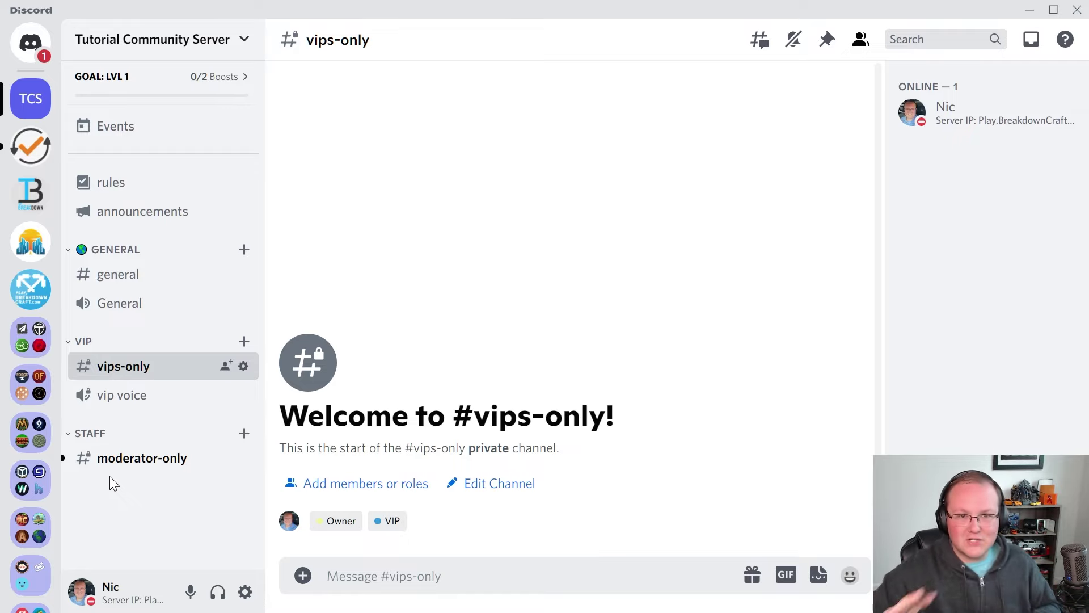
pyautogui.click(109, 50)
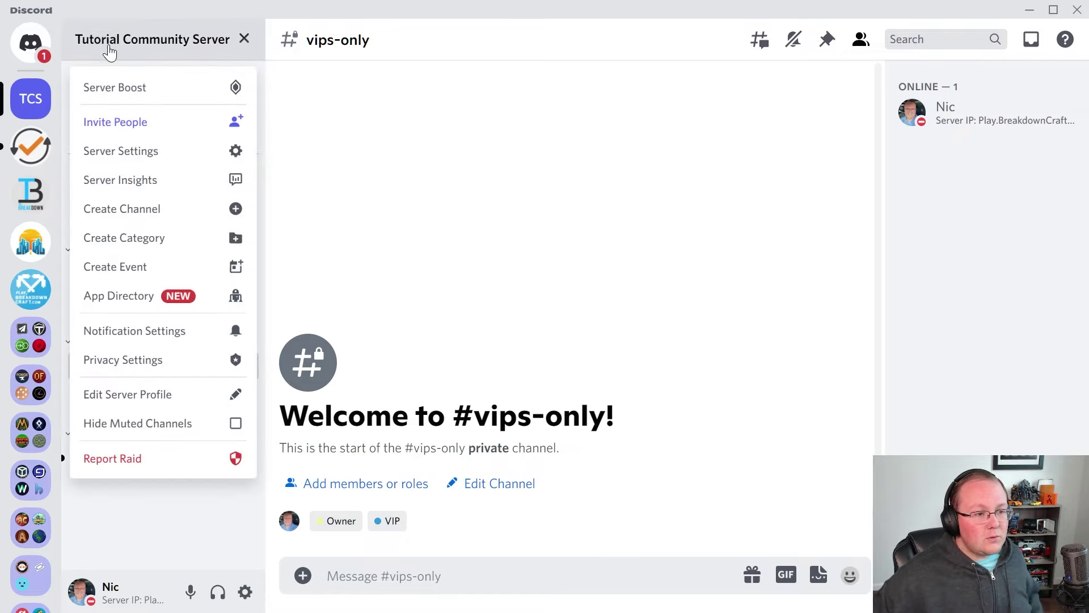
pyautogui.click(153, 159)
pyautogui.click(218, 131)
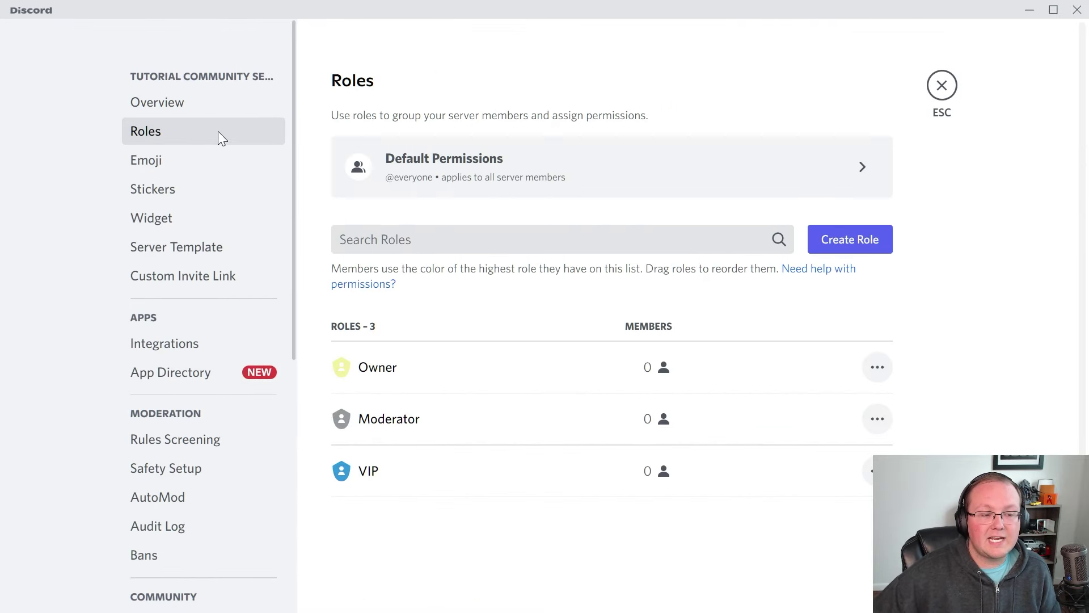
pyautogui.click(877, 420)
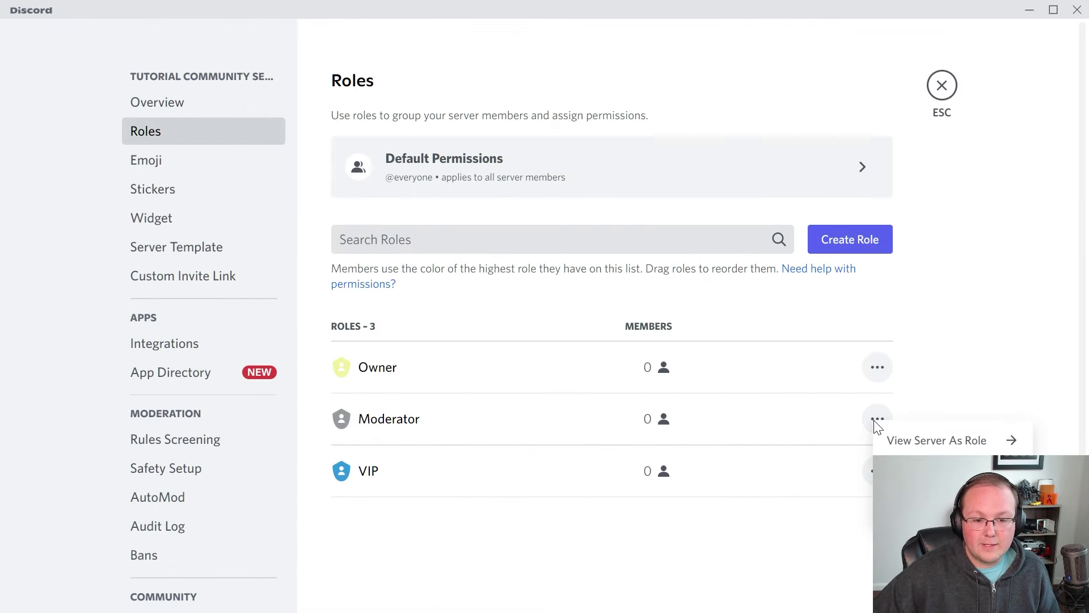
pyautogui.click(893, 440)
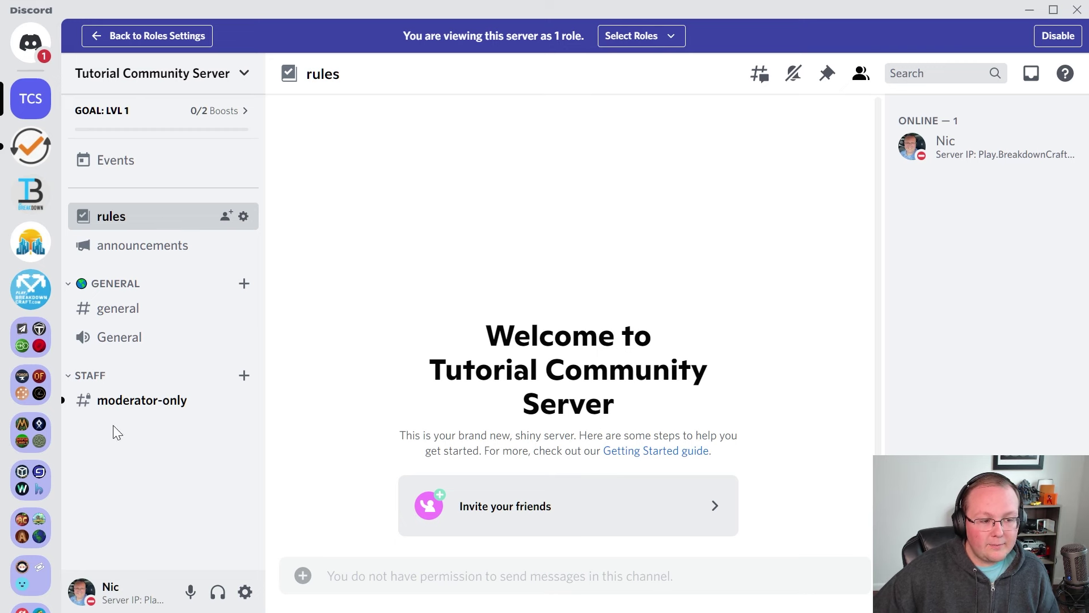
pyautogui.click(131, 399)
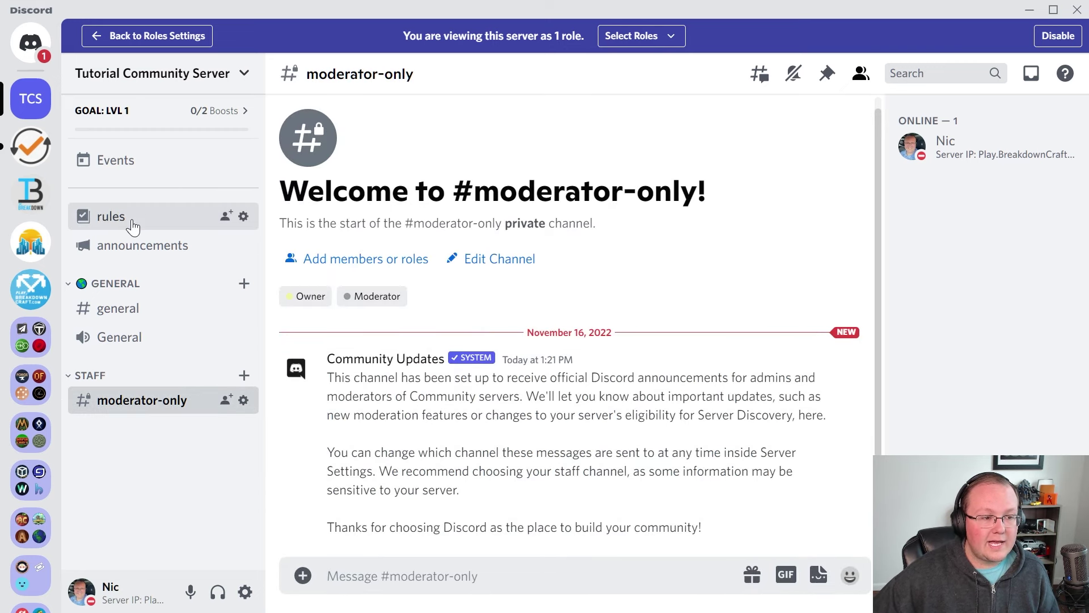
pyautogui.click(127, 256)
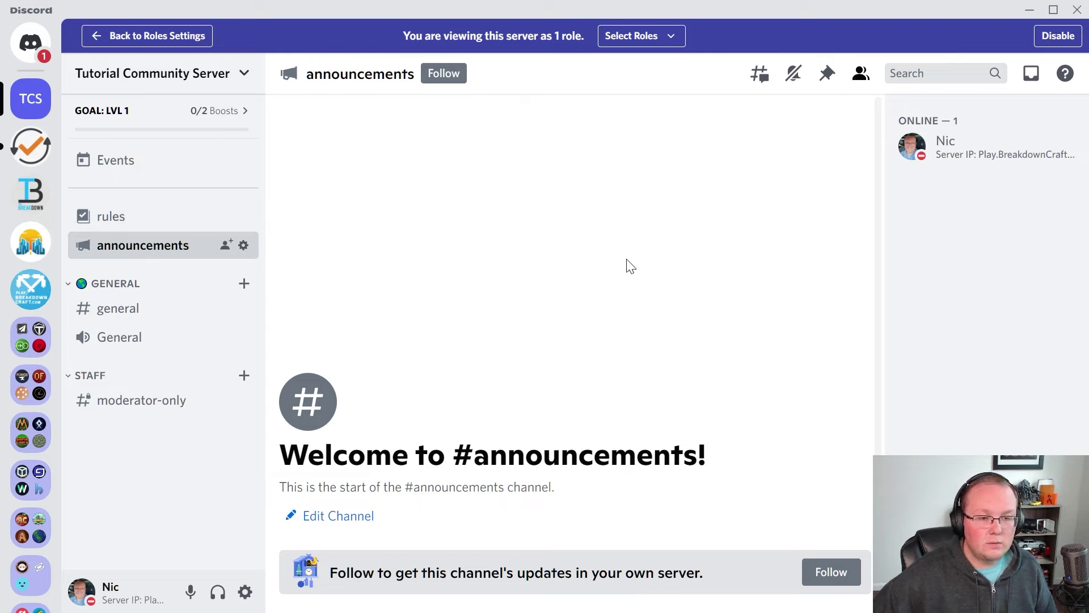
pyautogui.click(623, 40)
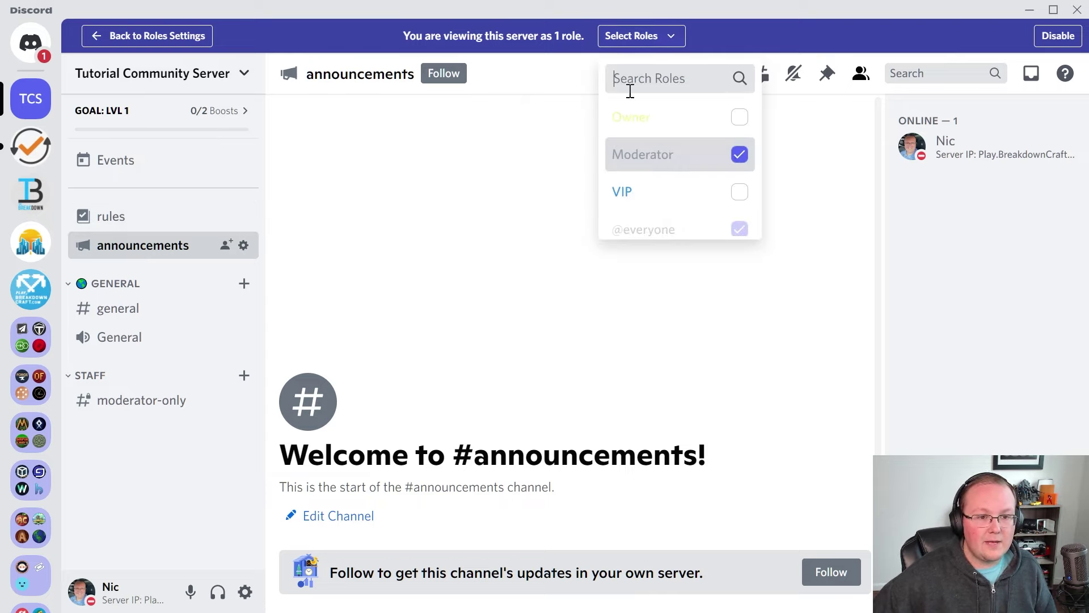
pyautogui.click(651, 191)
pyautogui.click(652, 155)
pyautogui.click(464, 225)
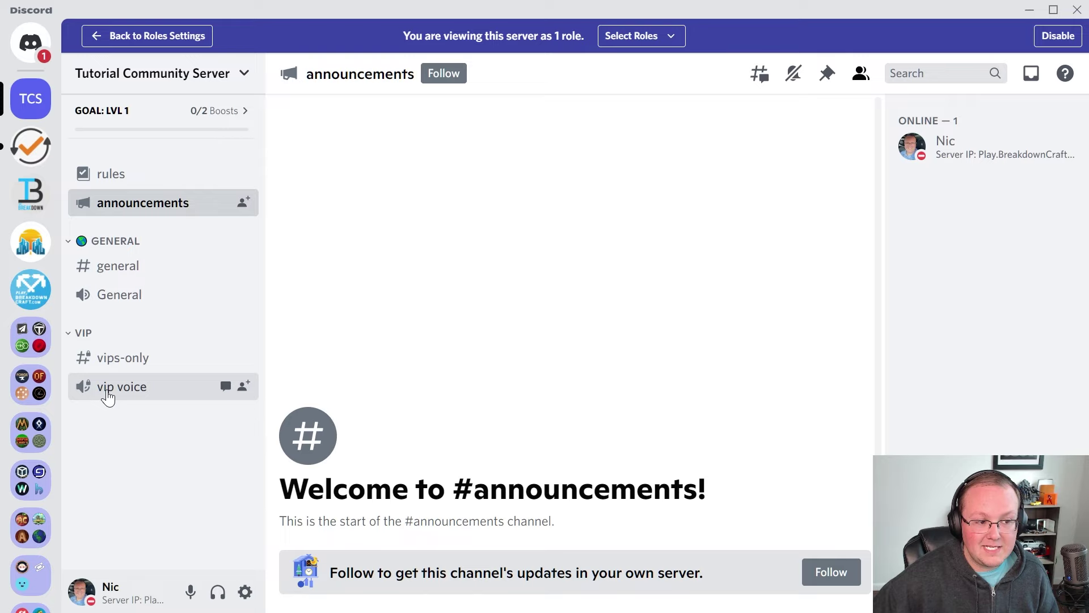
pyautogui.click(646, 52)
pyautogui.click(670, 202)
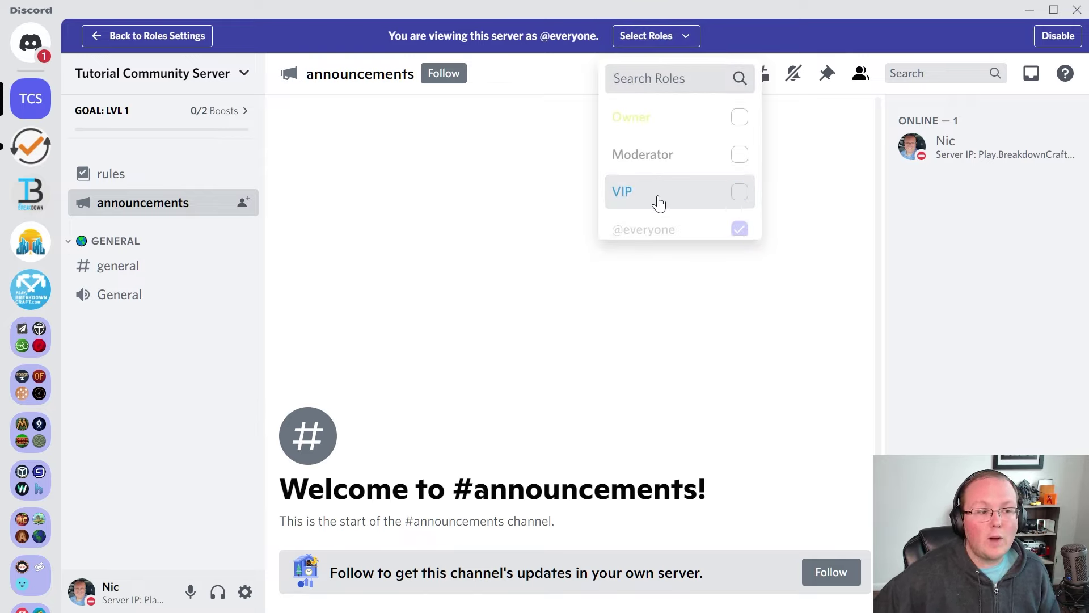
pyautogui.click(456, 229)
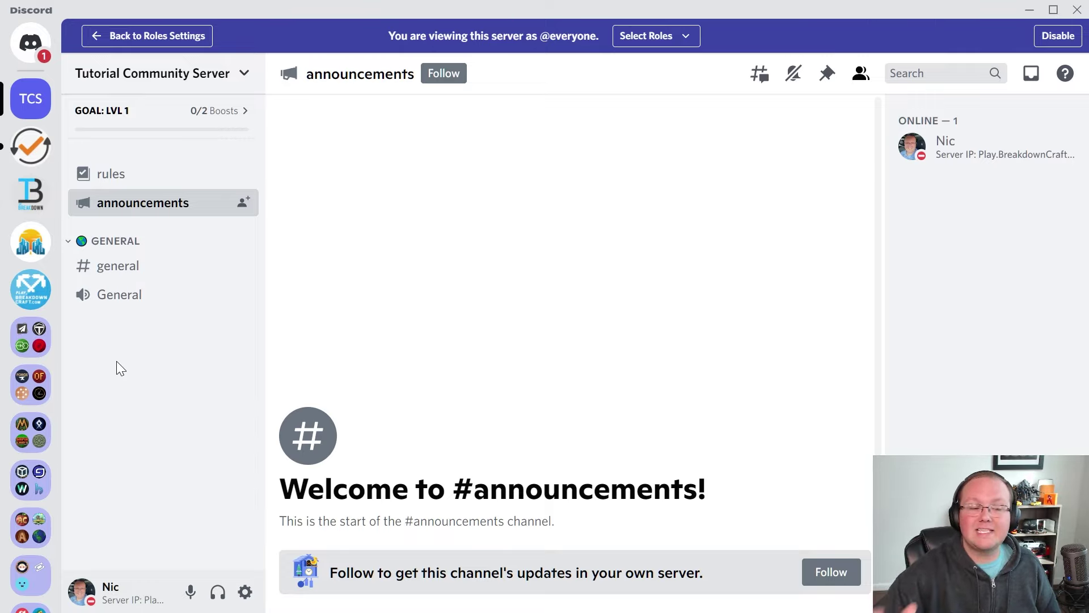
pyautogui.click(176, 36)
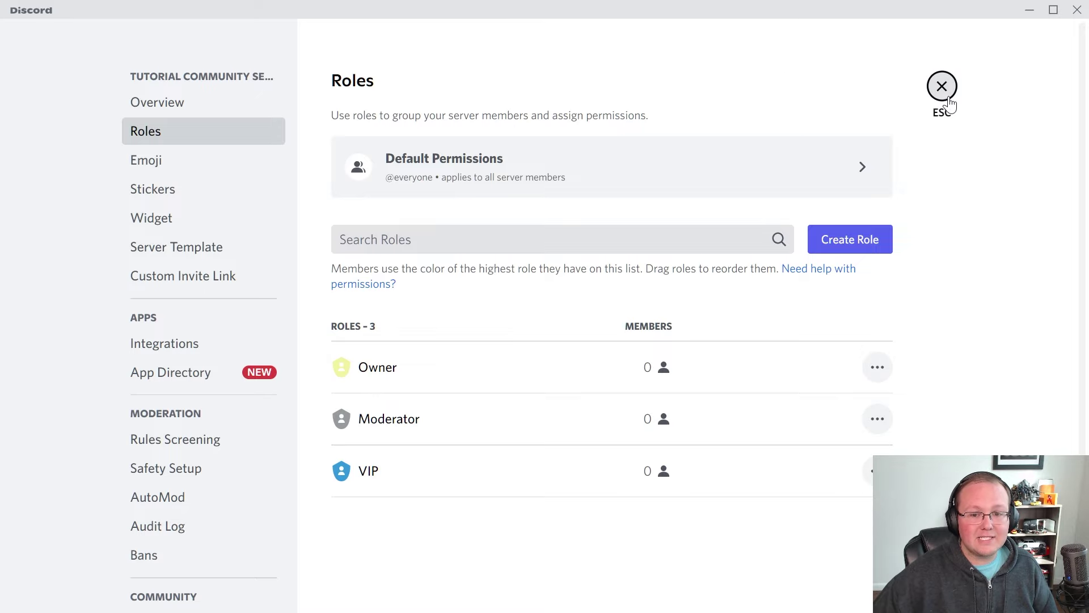
# - Leave server settings and bring up the vip voice channel's Permissions page
pyautogui.click(944, 90)
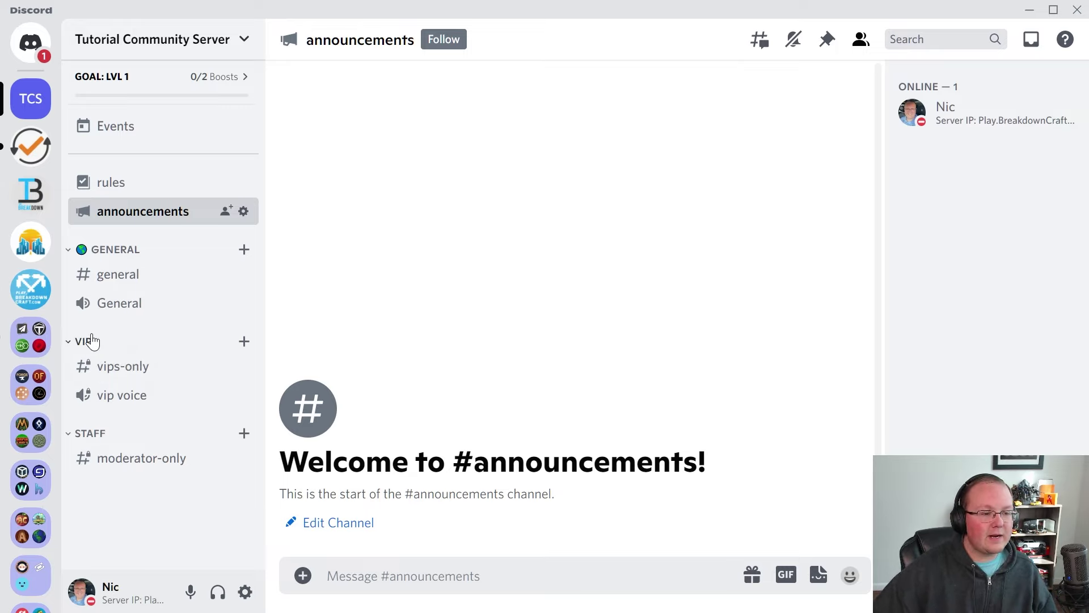
pyautogui.rightClick(119, 395)
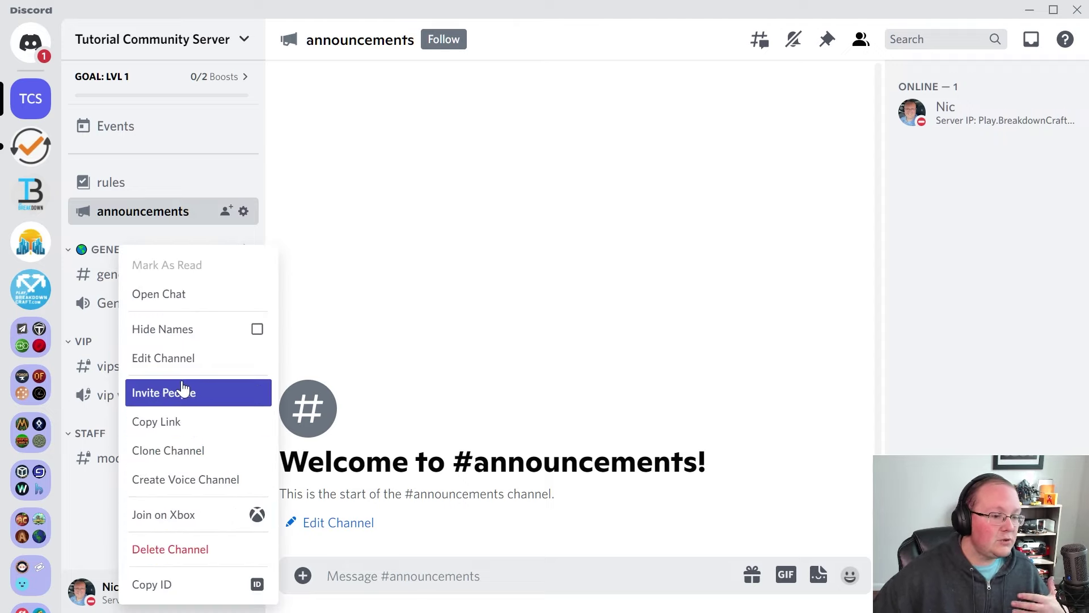
pyautogui.click(190, 359)
pyautogui.click(195, 139)
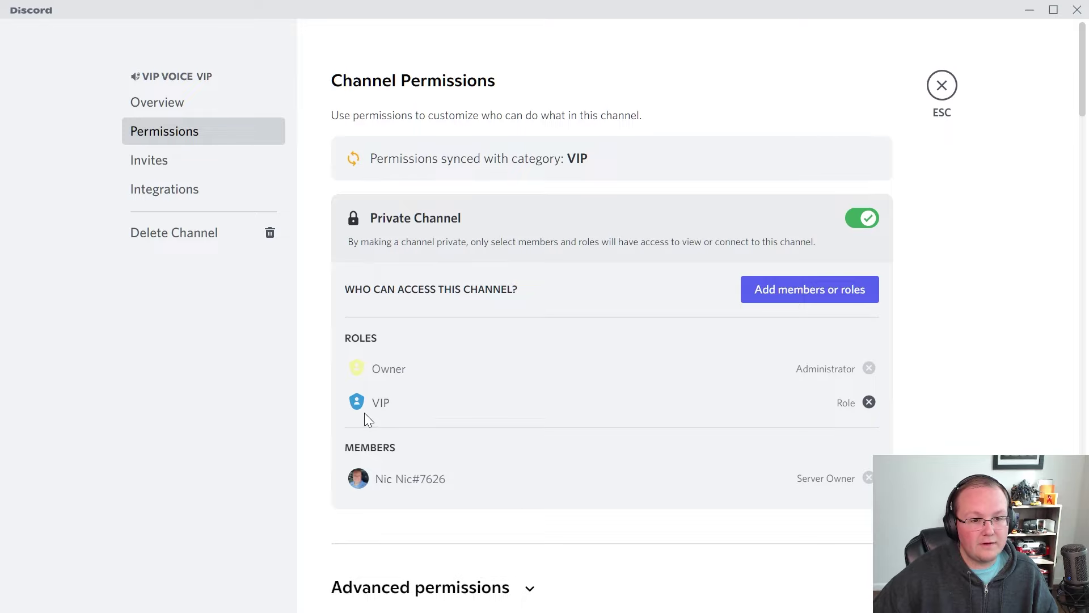
# - Deny View Channel to the VIP role on vip voice and save
pyautogui.scroll(-4, 585, 377)
pyautogui.scroll(4, 559, 357)
pyautogui.scroll(-7, 559, 358)
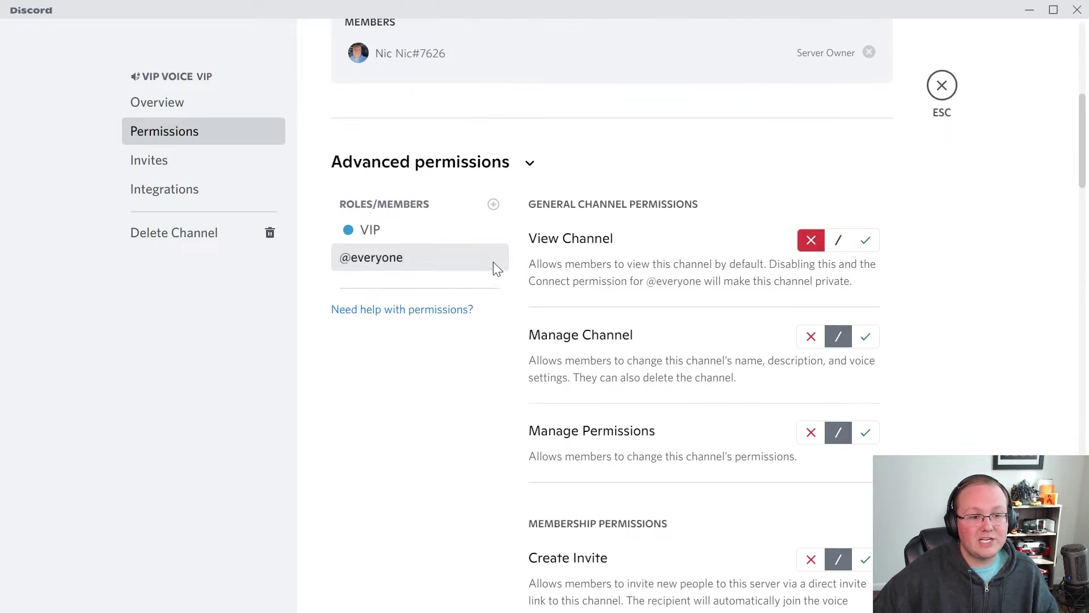
pyautogui.click(432, 234)
pyautogui.scroll(-2, 671, 306)
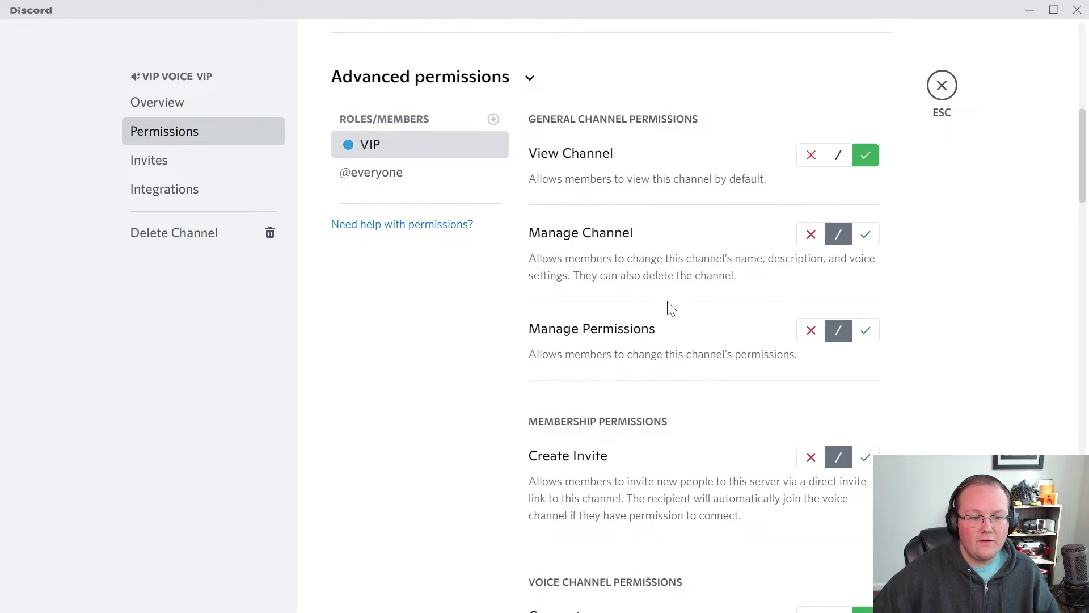
pyautogui.click(811, 155)
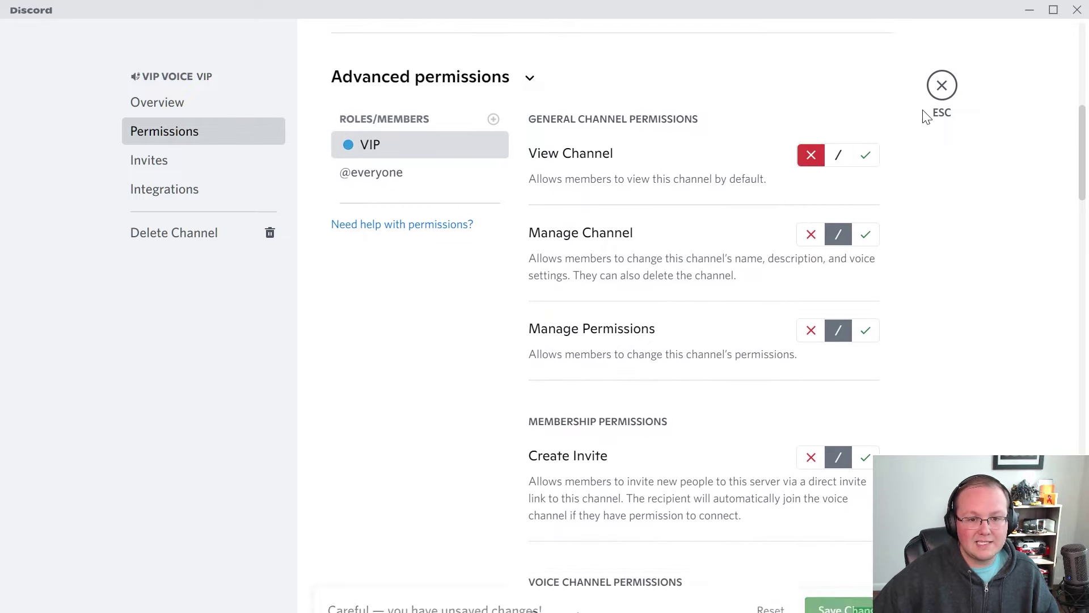
pyautogui.click(941, 85)
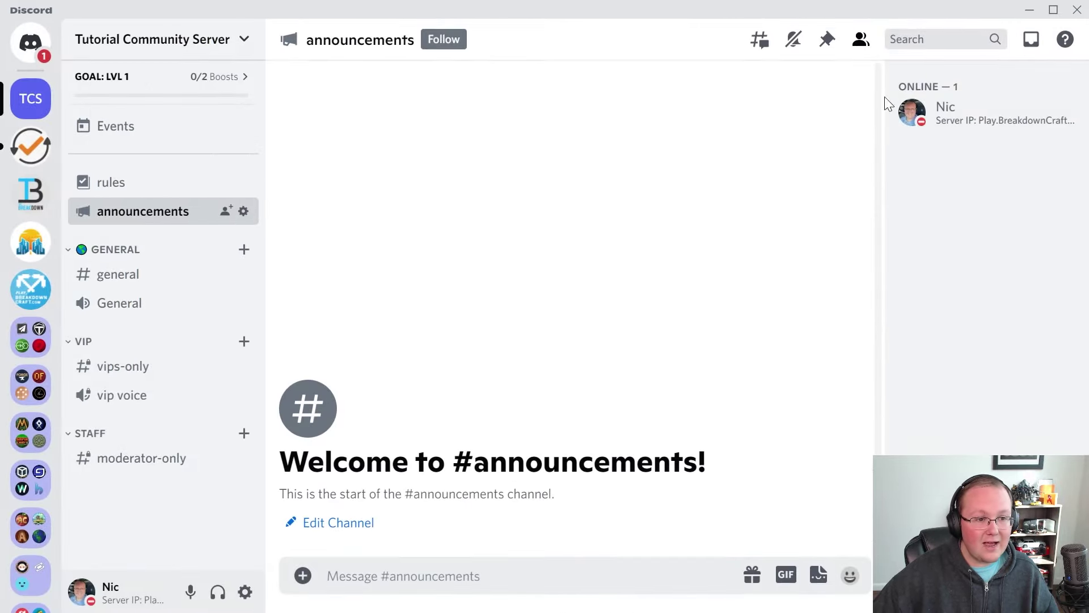
pyautogui.click(174, 40)
pyautogui.click(150, 145)
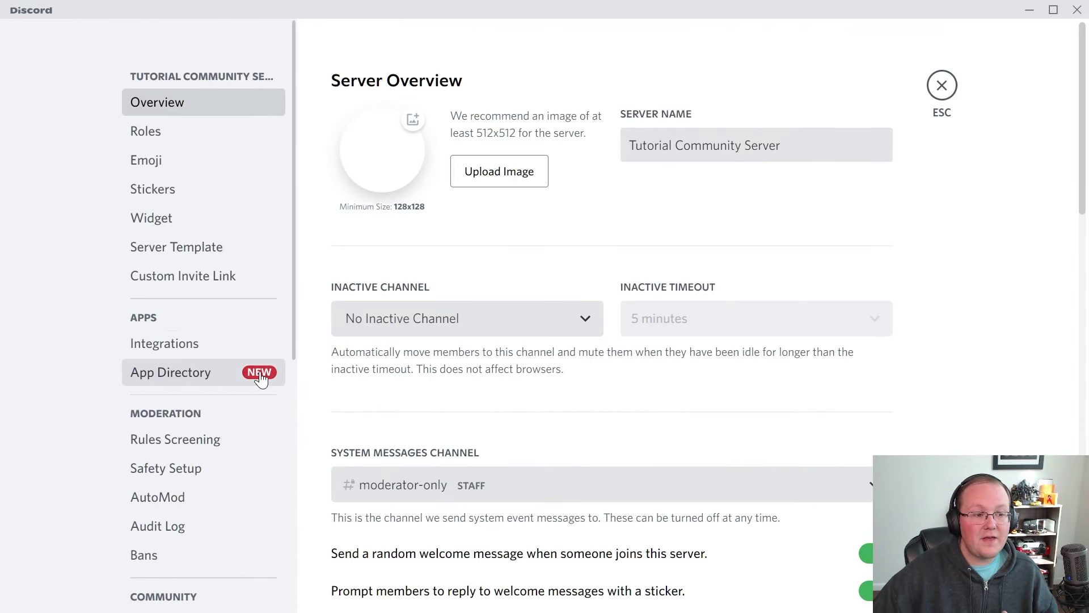
pyautogui.click(190, 147)
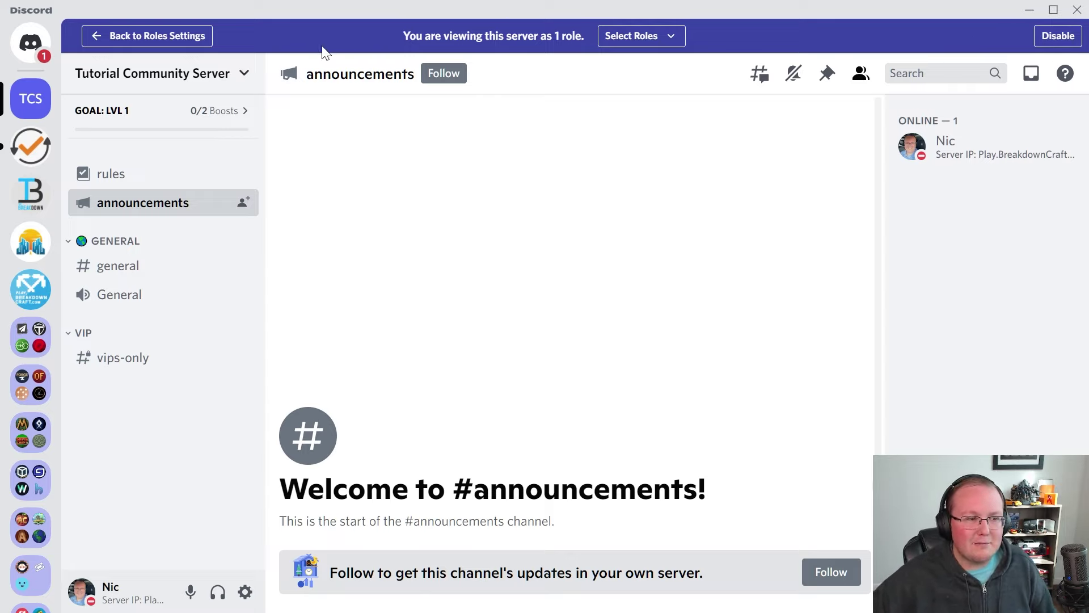
pyautogui.click(126, 39)
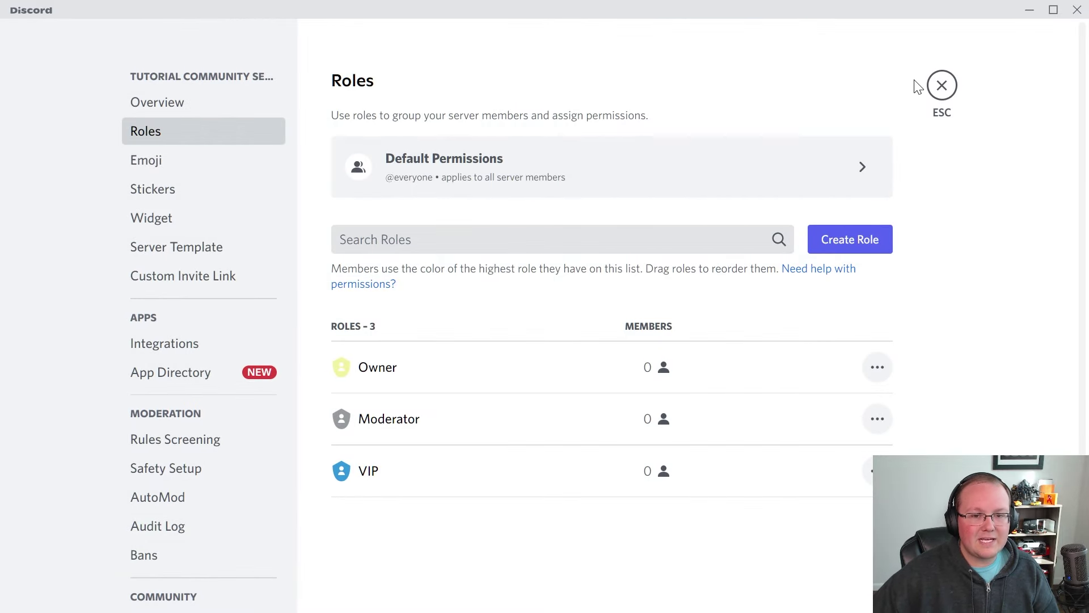
pyautogui.click(939, 85)
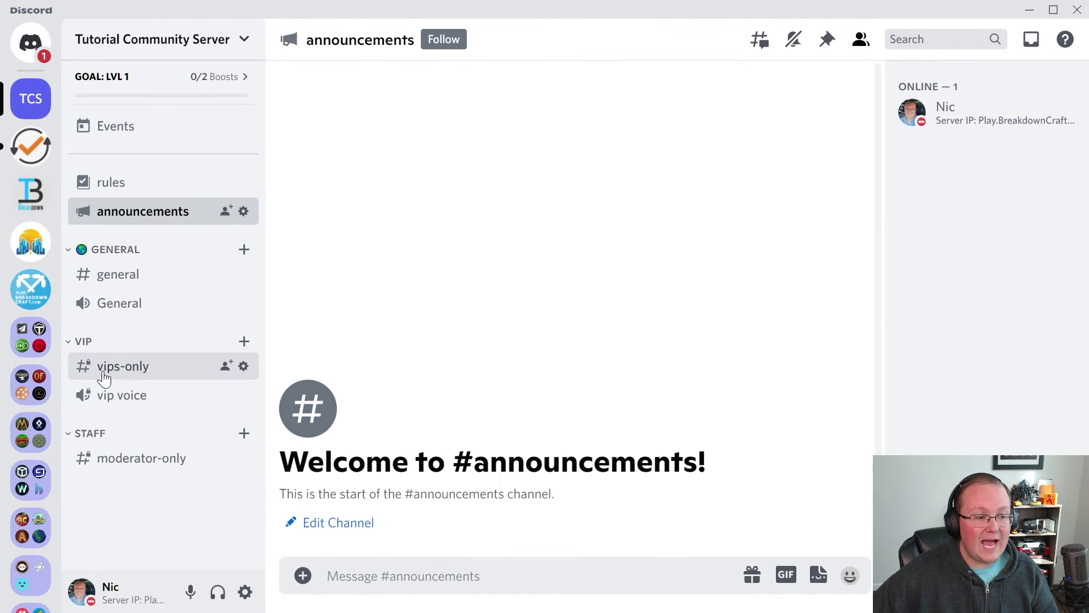
# - Sync vip voice's permissions back to the VIP category and close its settings
pyautogui.rightClick(113, 400)
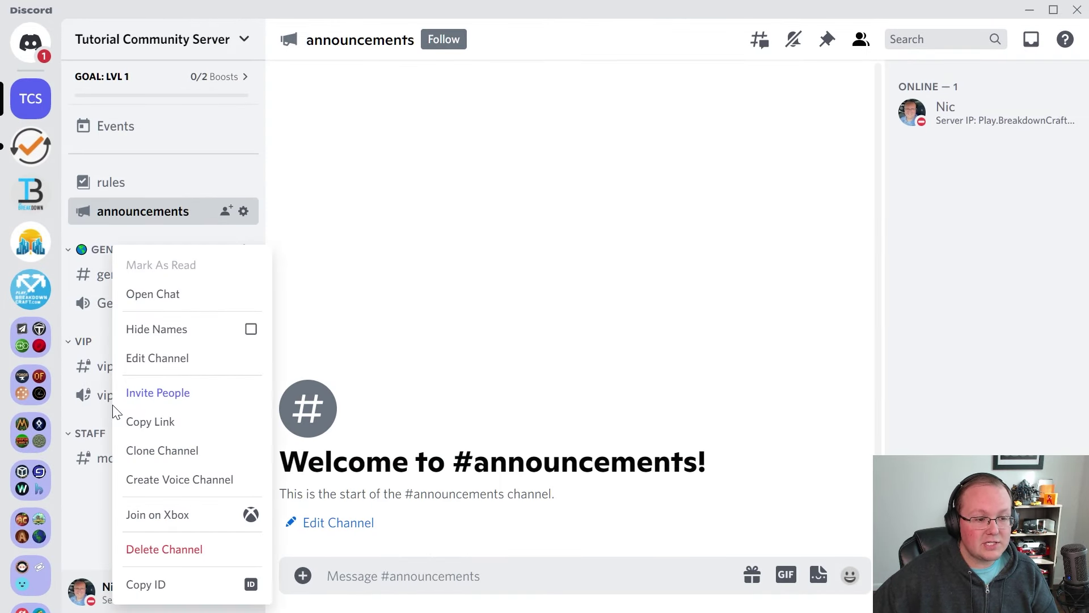
pyautogui.click(179, 347)
pyautogui.click(193, 136)
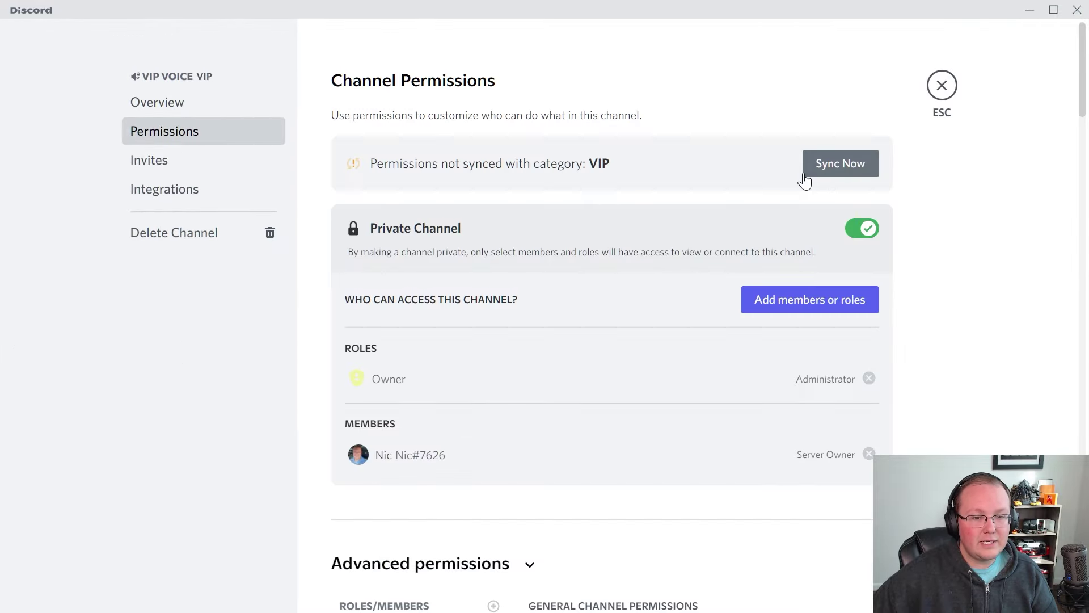
pyautogui.click(839, 165)
pyautogui.click(639, 357)
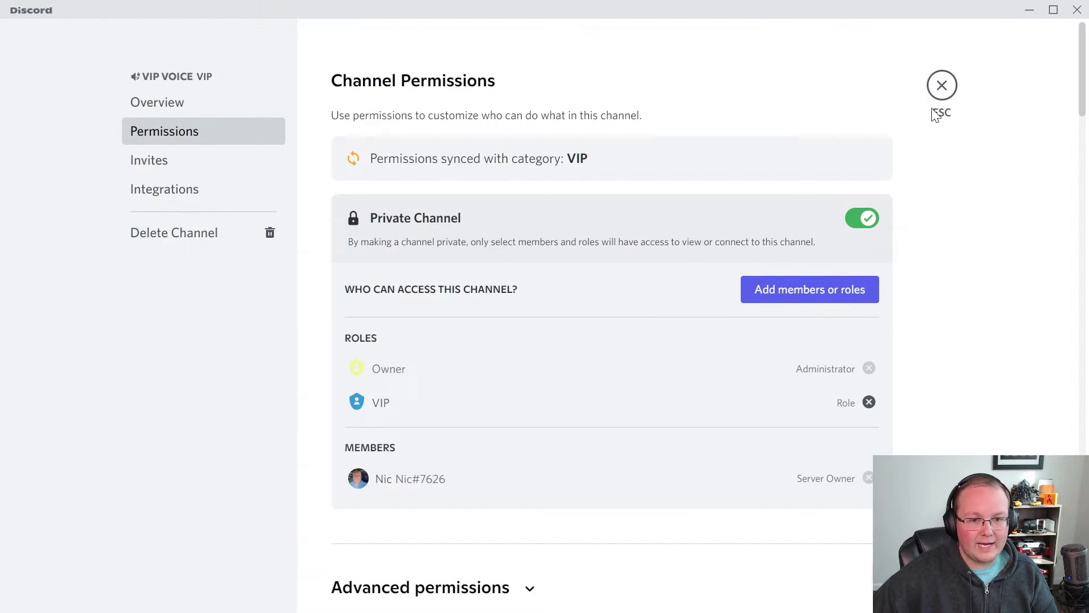
pyautogui.click(943, 92)
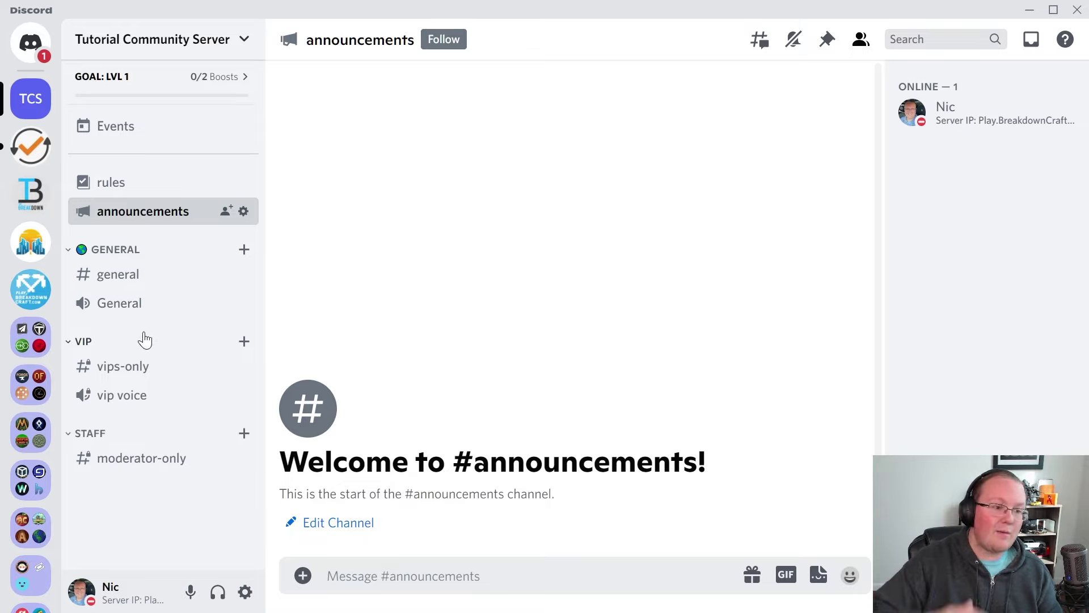
# - In the VIP category's permissions, allow the VIP role Create Private Threads and save
pyautogui.rightClick(92, 346)
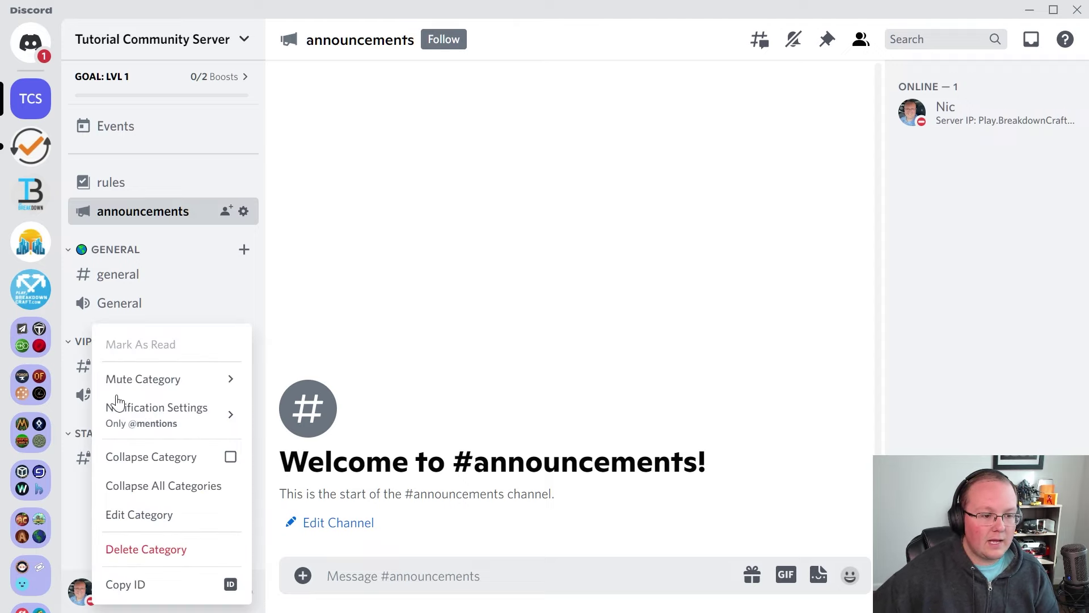
pyautogui.click(136, 509)
pyautogui.click(199, 130)
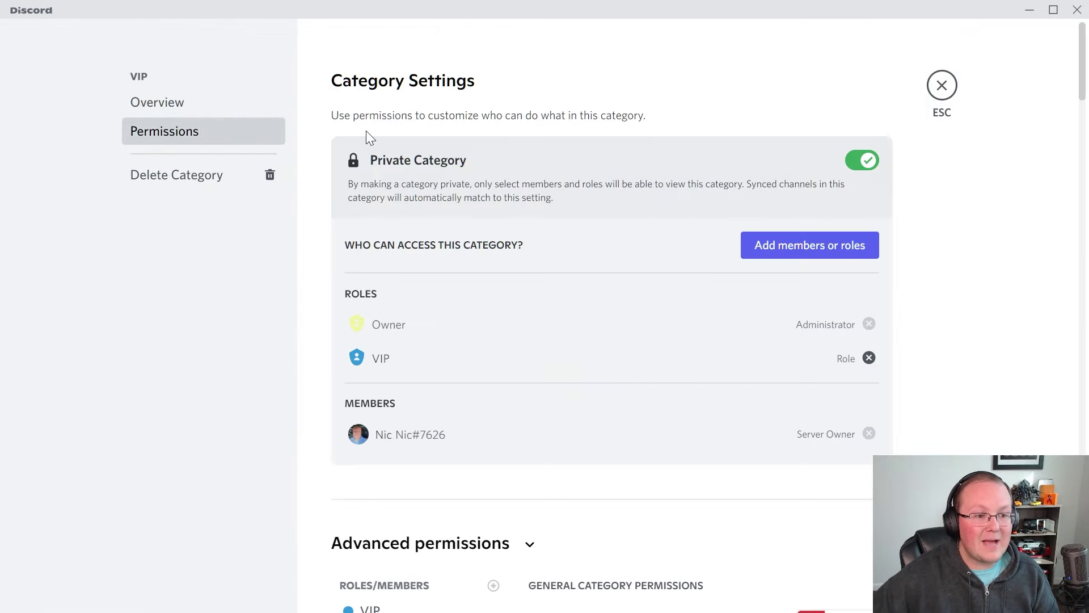
pyautogui.scroll(-8, 562, 272)
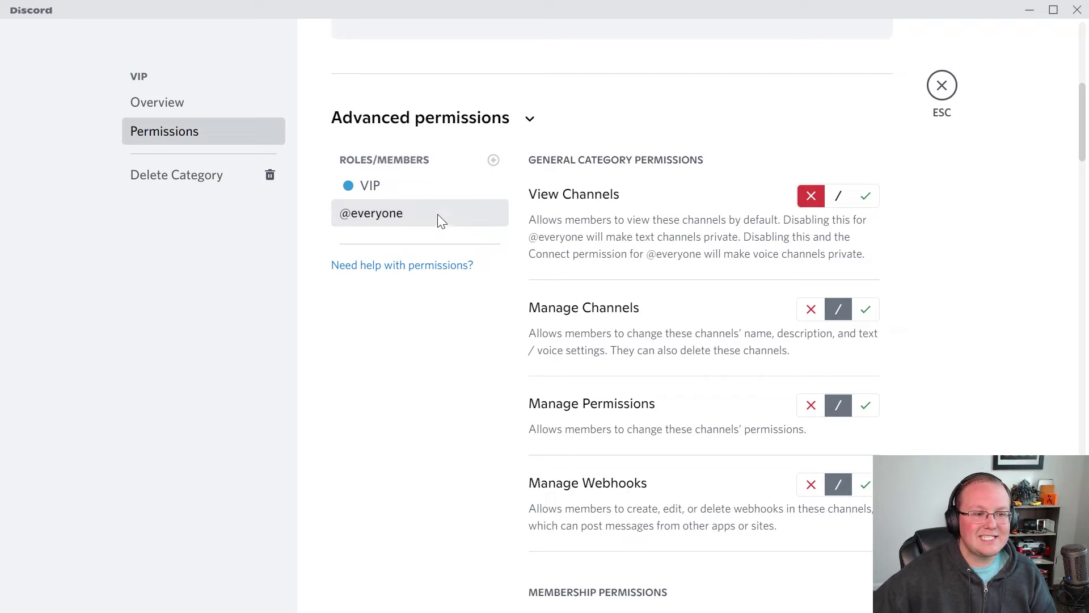
pyautogui.click(382, 184)
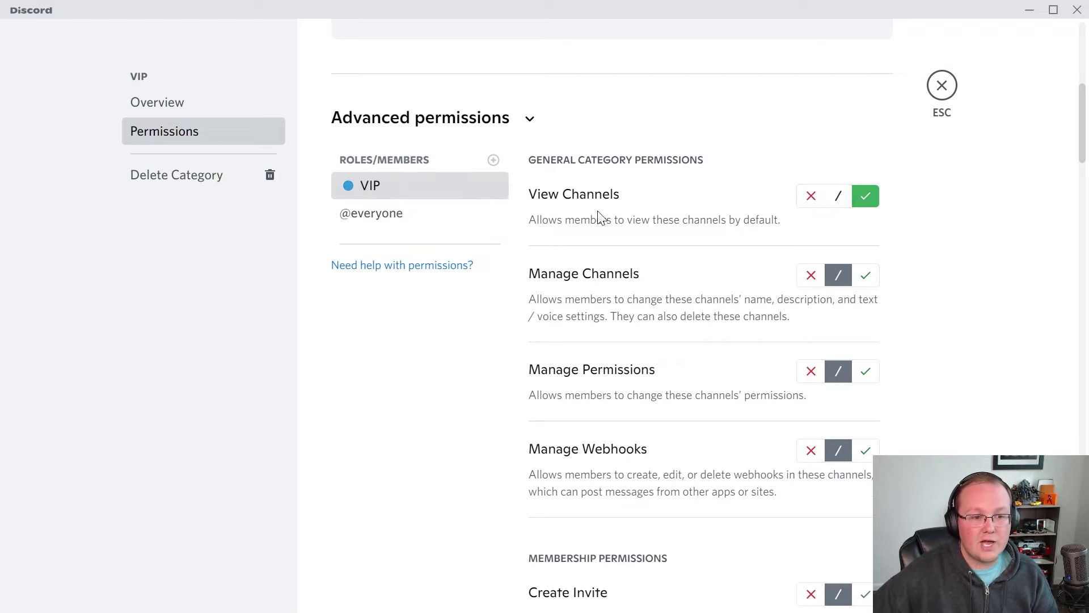
pyautogui.scroll(-10, 856, 190)
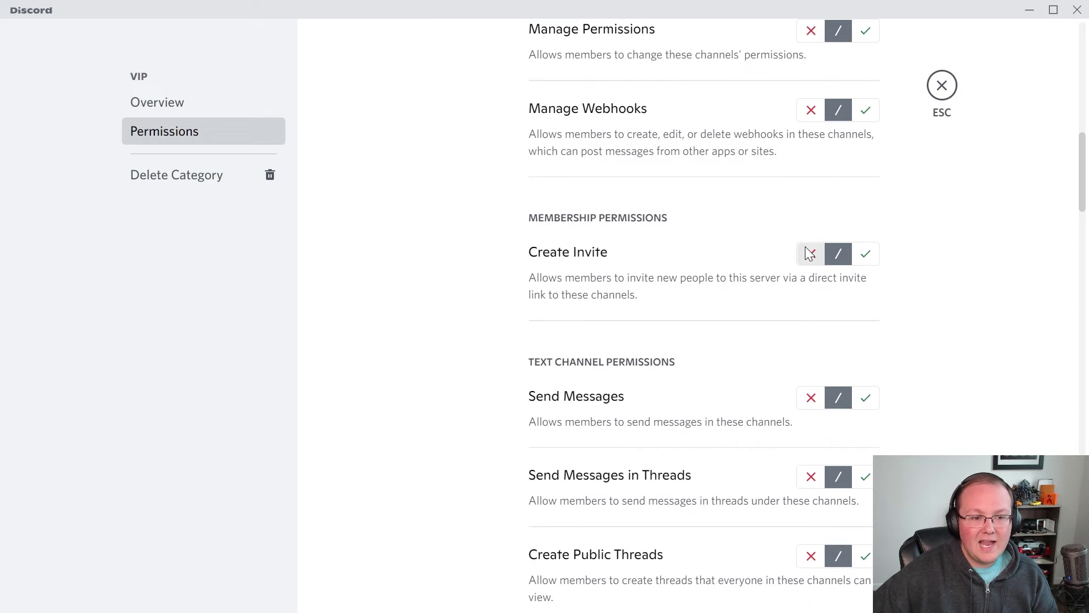
pyautogui.scroll(-2, 805, 254)
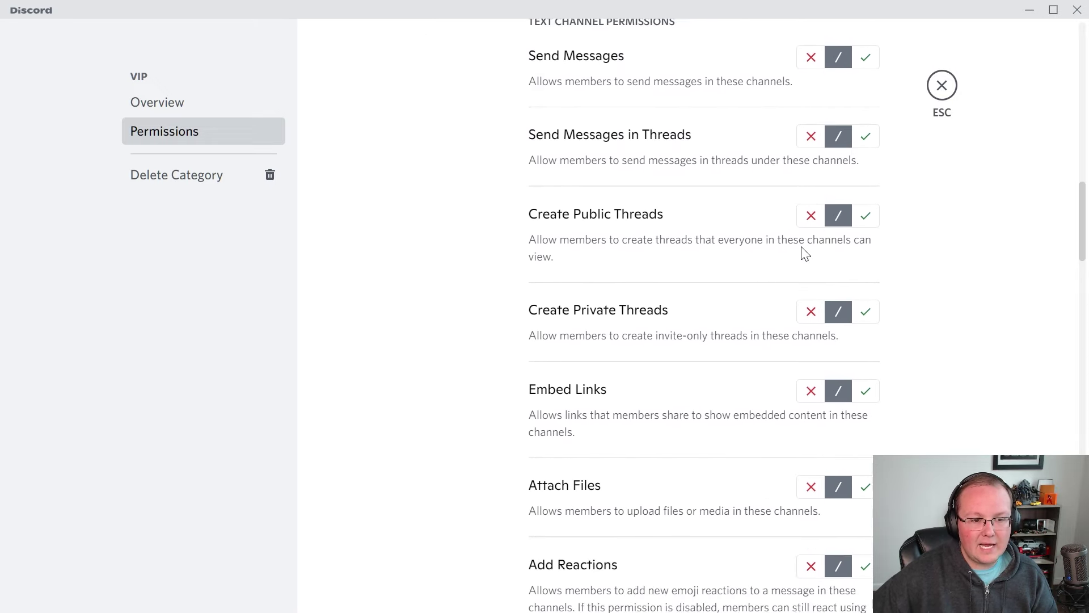
pyautogui.click(865, 311)
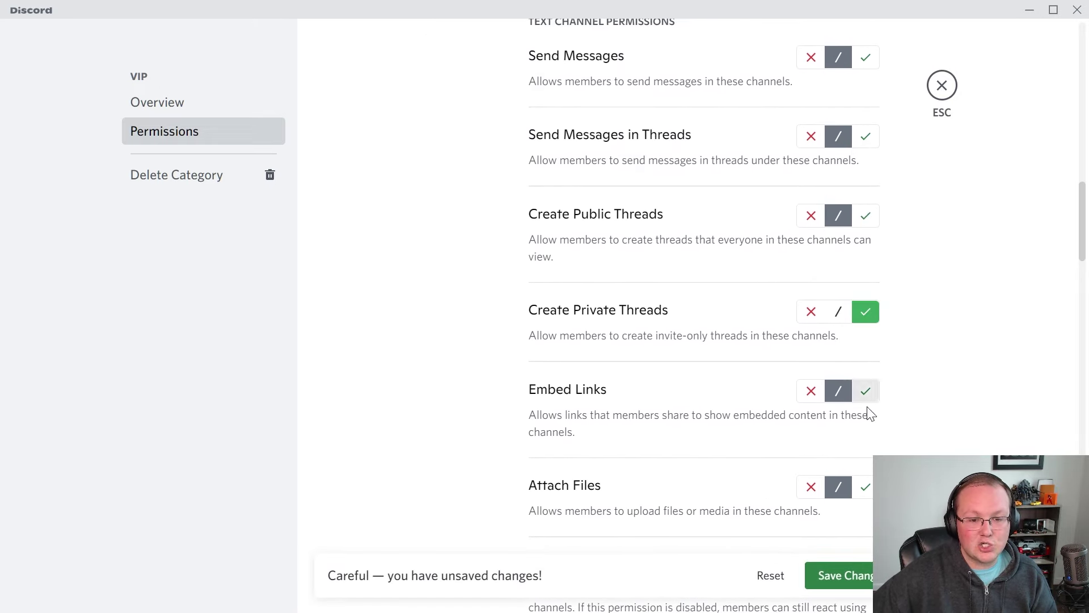
pyautogui.click(833, 568)
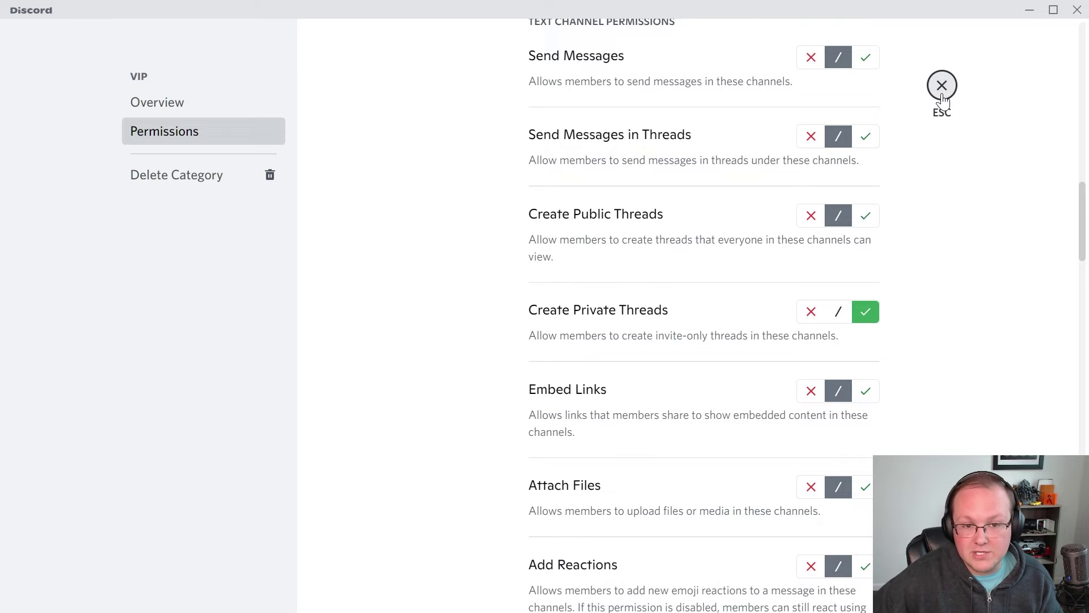
pyautogui.click(941, 88)
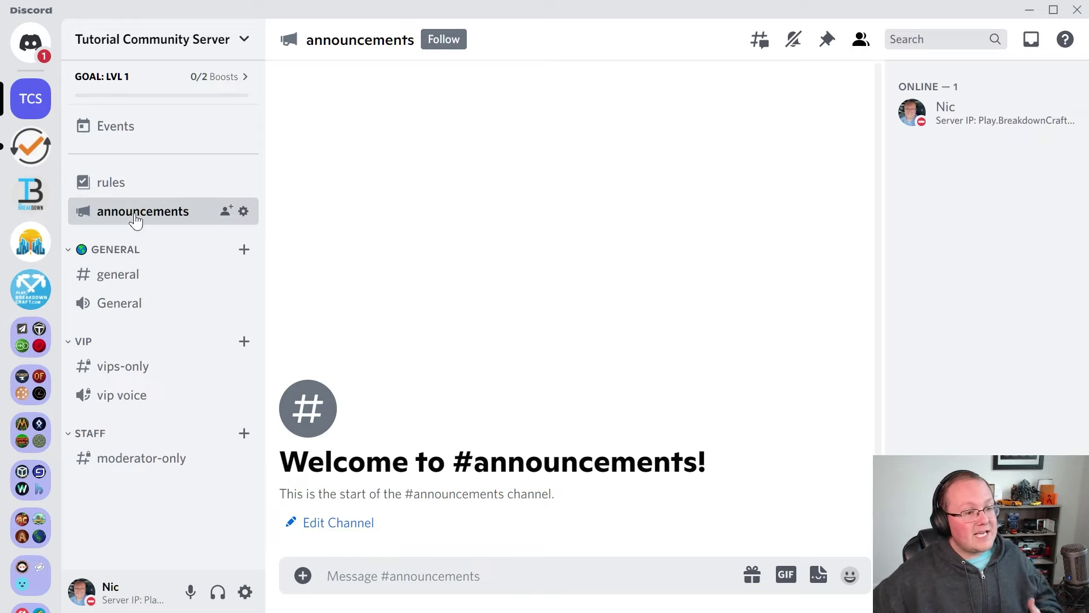
# - Open the #rules channel's permission settings
pyautogui.rightClick(142, 187)
pyautogui.click(122, 192)
pyautogui.rightClick(122, 191)
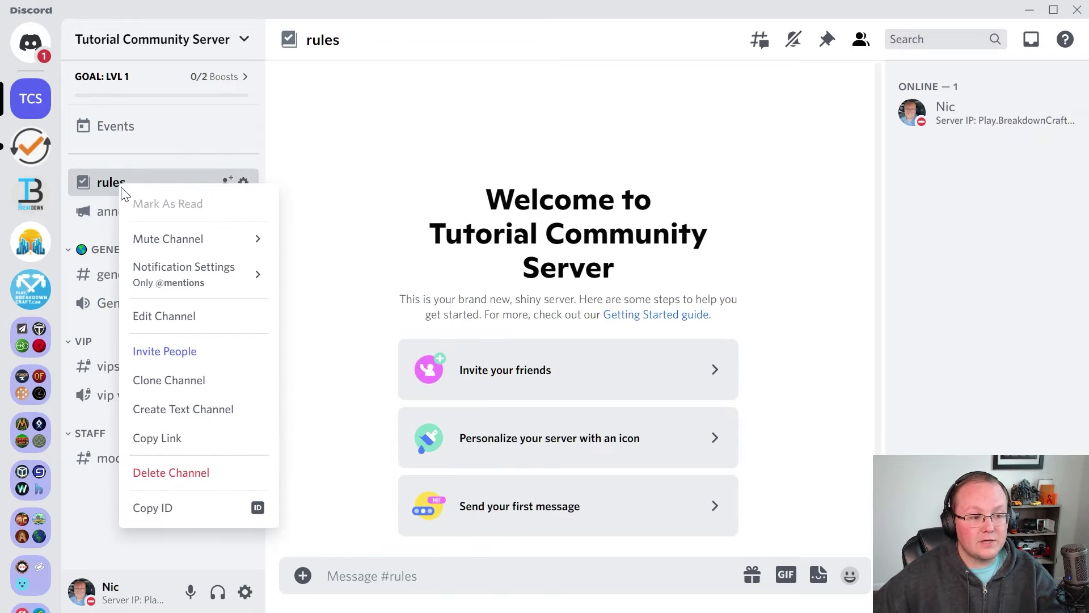
pyautogui.click(192, 329)
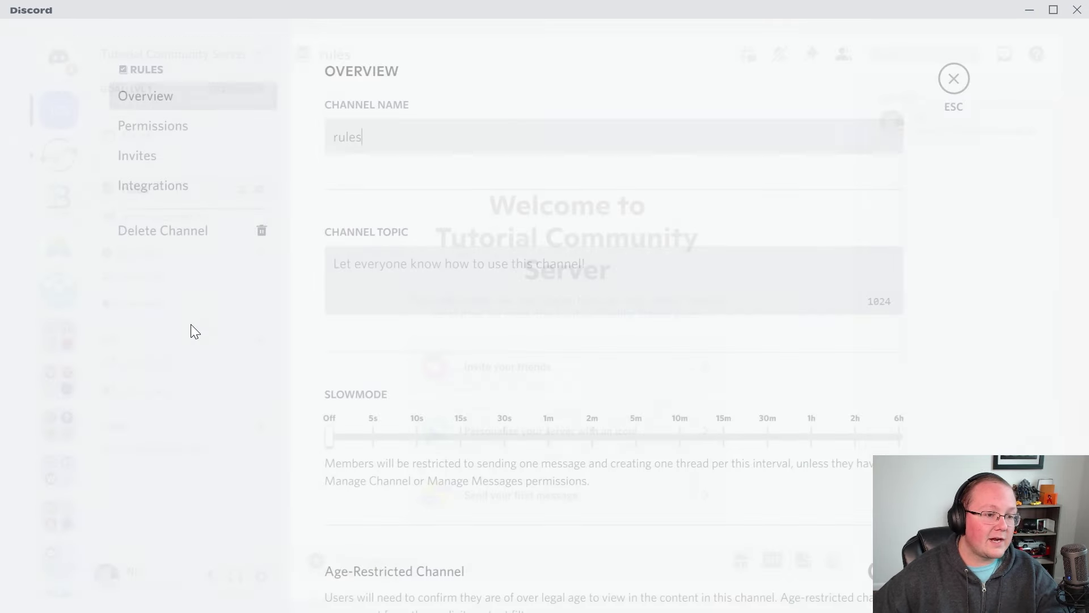
pyautogui.click(143, 131)
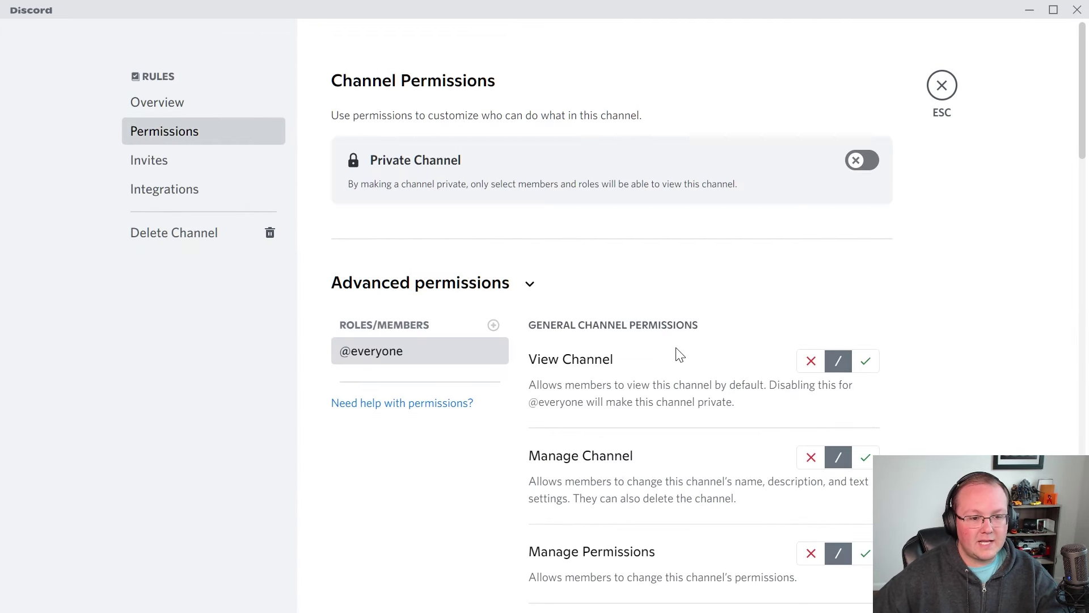
pyautogui.click(865, 363)
pyautogui.scroll(-10, 866, 372)
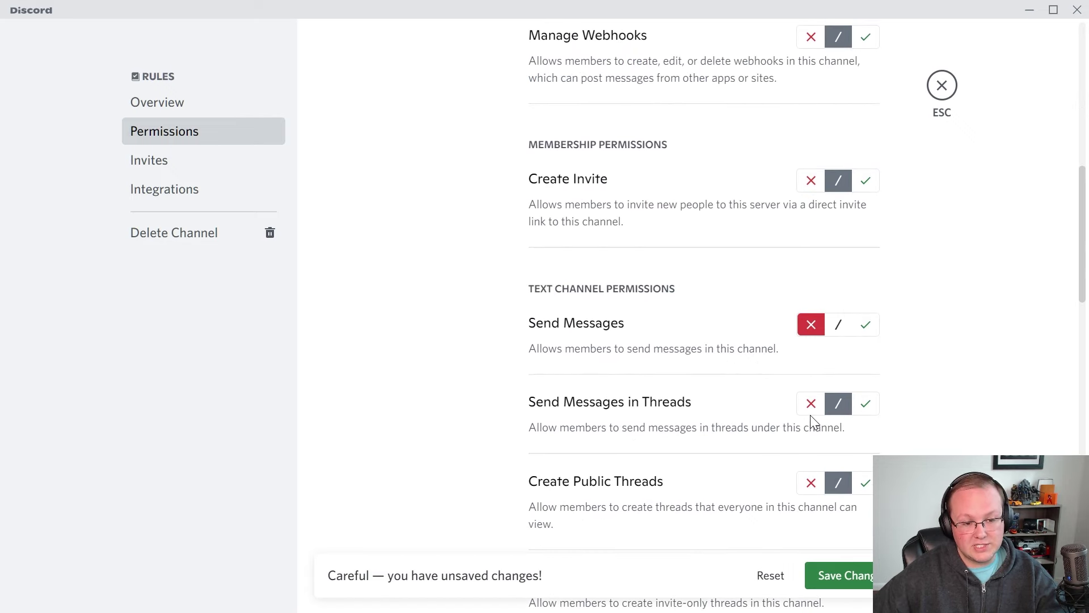
pyautogui.click(811, 482)
pyautogui.click(811, 404)
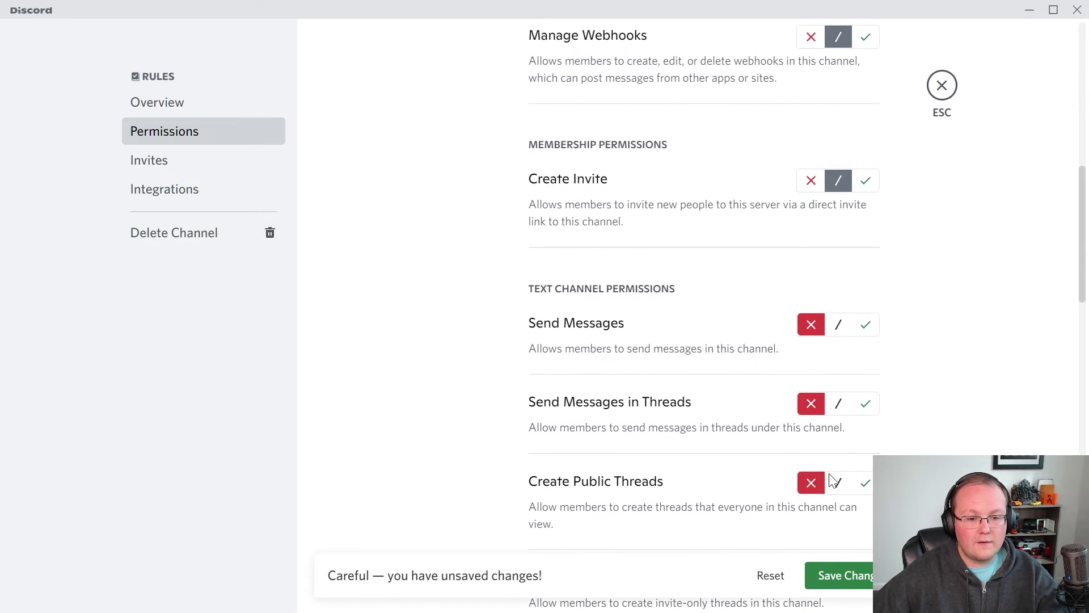
pyautogui.click(838, 575)
pyautogui.scroll(10, 687, 402)
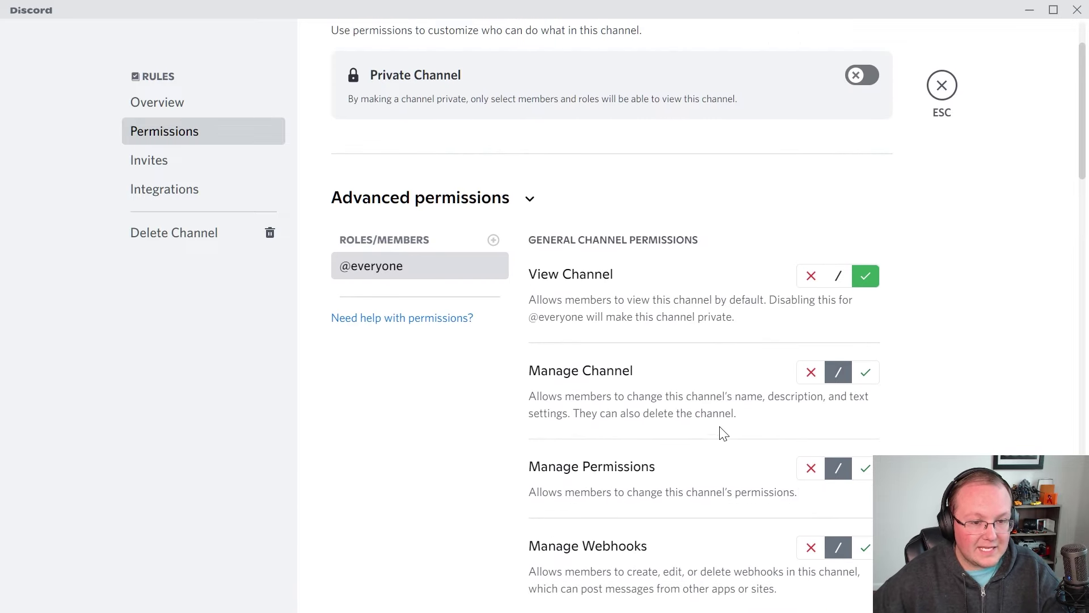
pyautogui.scroll(2, 720, 433)
pyautogui.click(943, 88)
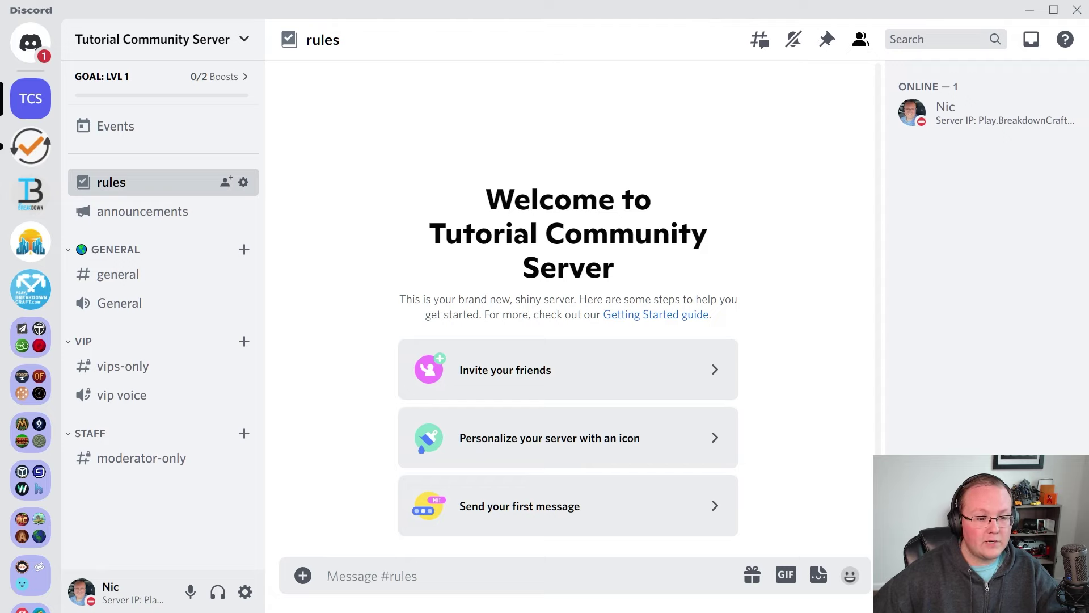
# - Paste and send the four rules in #rules, then view The Breakdown's rules channel
pyautogui.write('- Be nice. - Be kind. - Don’t take things too seriously. - Treat others as you want to be treated.')
pyautogui.press('Return')
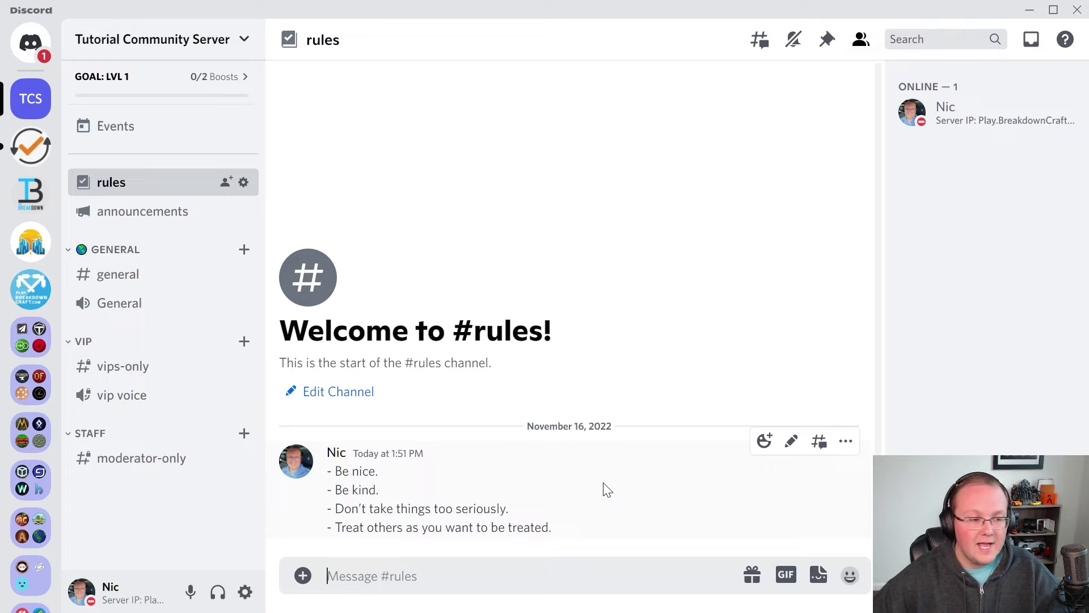
pyautogui.click(30, 193)
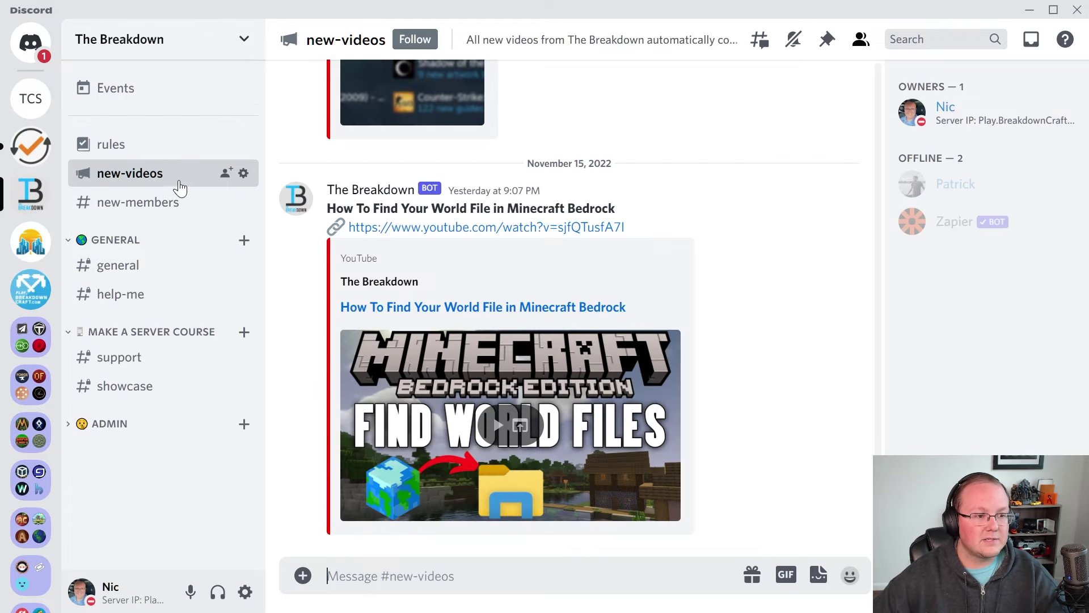
pyautogui.click(129, 148)
# - Look over The Breakdown's rules and return to Tutorial Community Server
pyautogui.scroll(8, 456, 341)
pyautogui.scroll(-6, 476, 349)
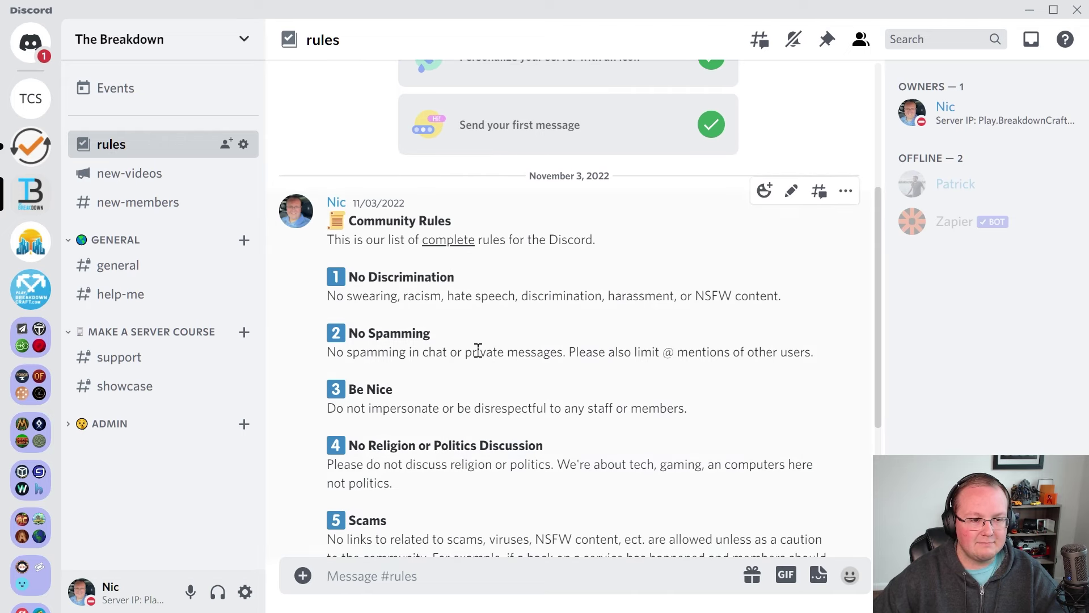
pyautogui.scroll(6, 440, 325)
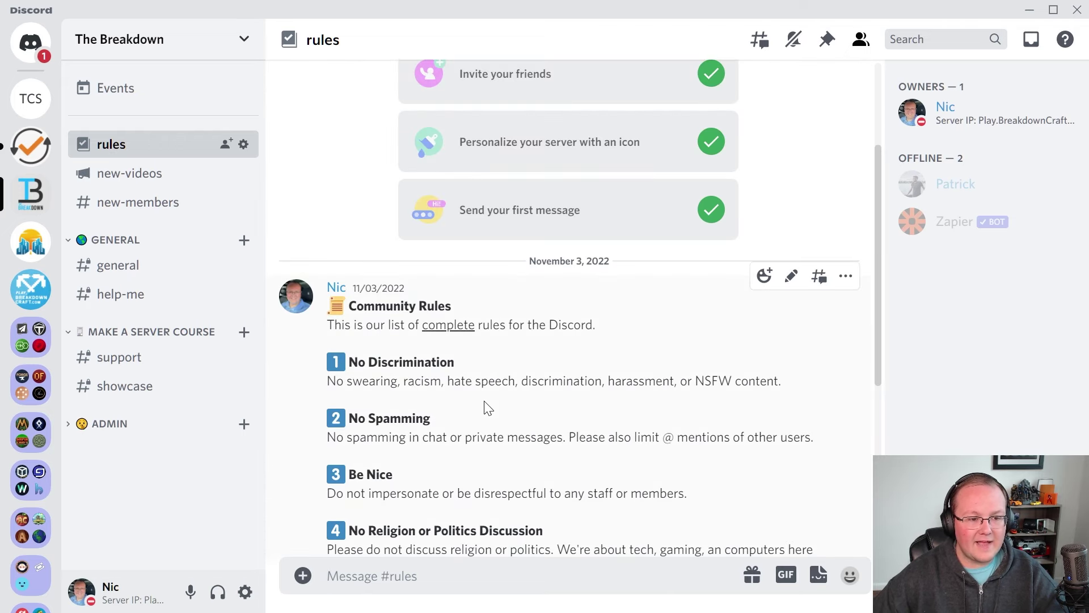
pyautogui.scroll(-6, 465, 338)
pyautogui.scroll(-1, 497, 347)
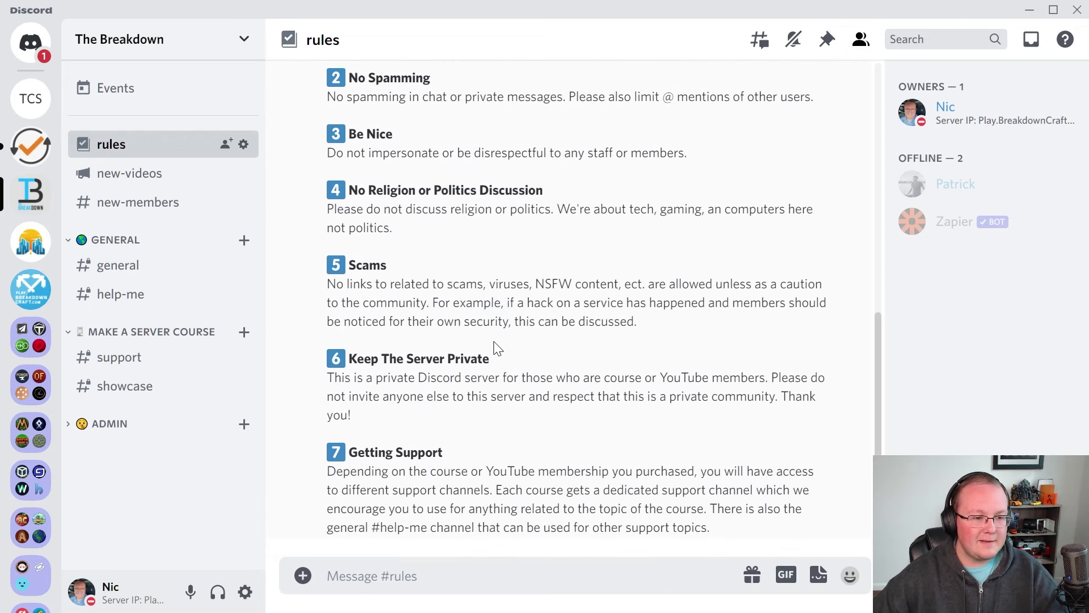
pyautogui.click(31, 99)
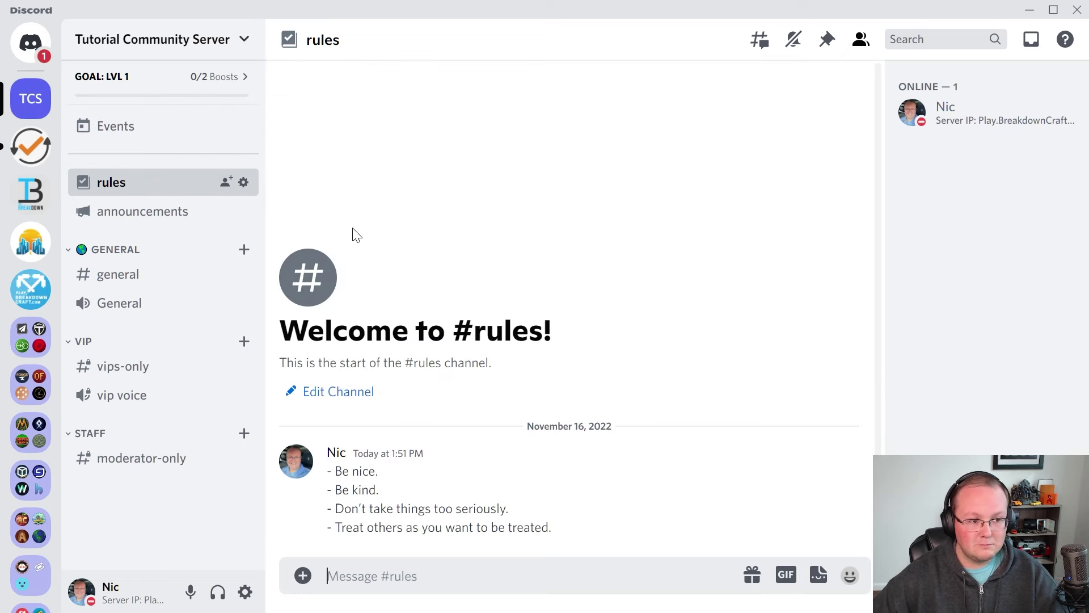